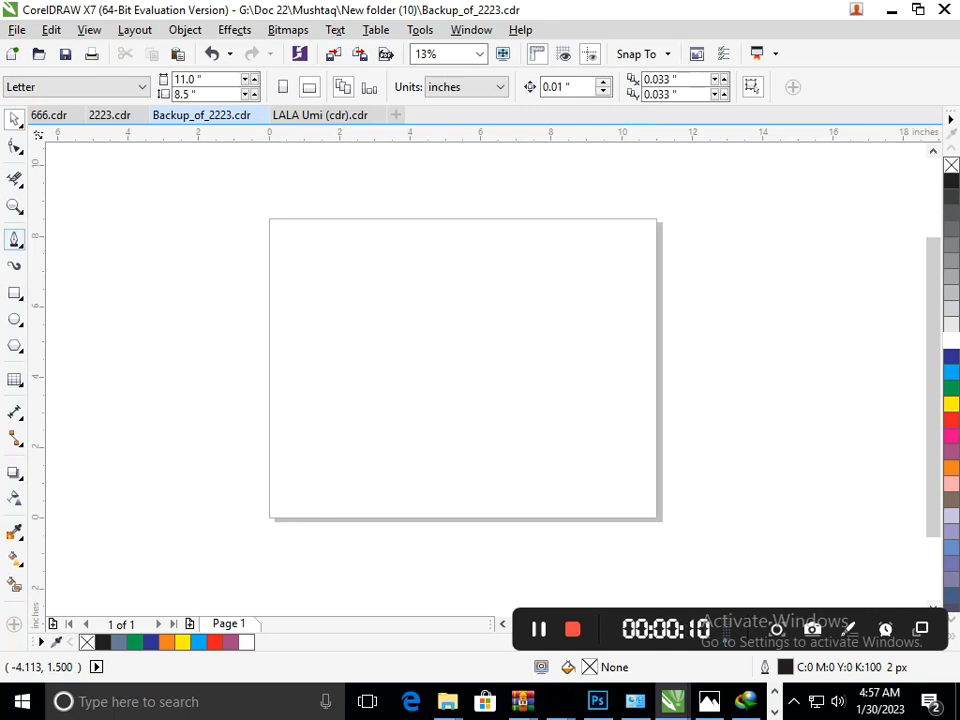
Step: Draw a vertical line about 7 inches long near the page's left edge with the Pen tool
{"action": "left_click", "coordinate": [302, 256]}
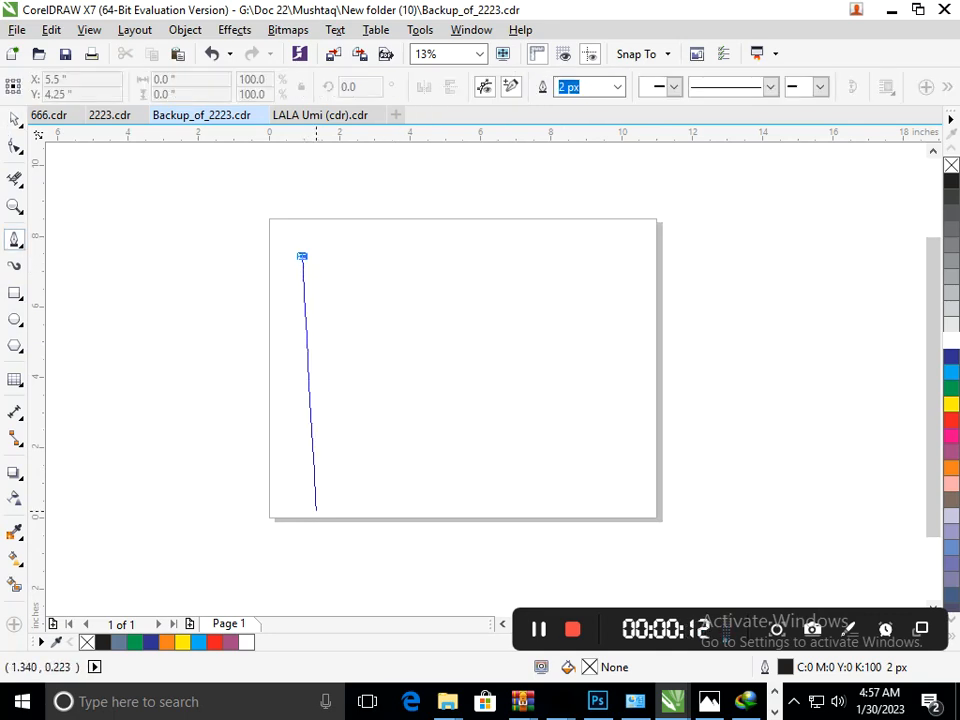
{"action": "left_click", "coordinate": [302, 500]}
{"action": "double_click", "coordinate": [302, 501]}
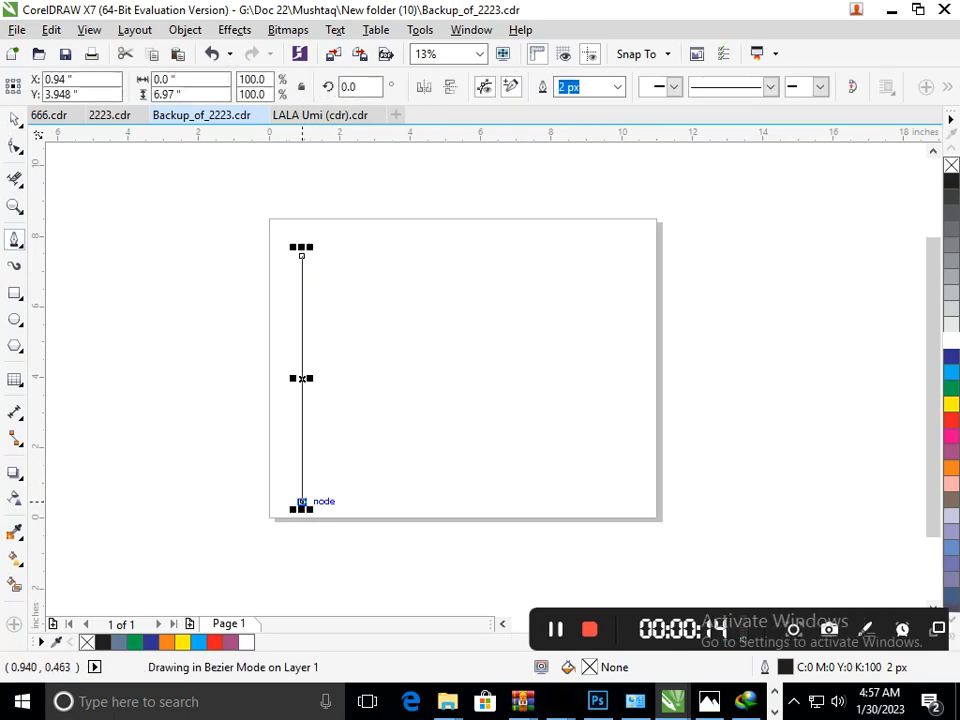
{"action": "left_click", "coordinate": [14, 119]}
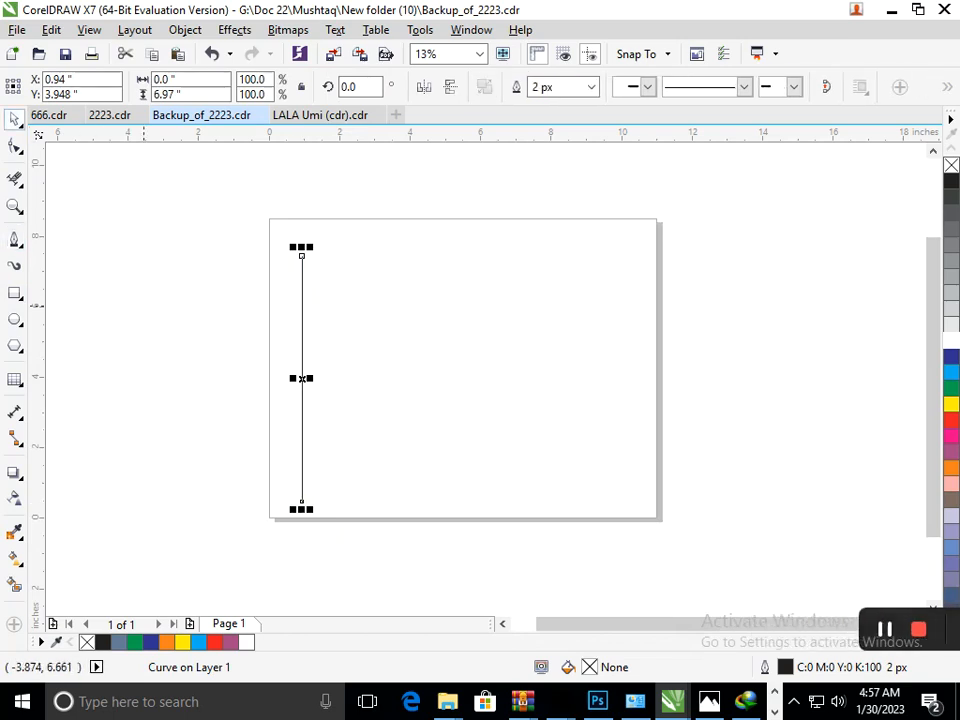
{"action": "left_click", "coordinate": [298, 378]}
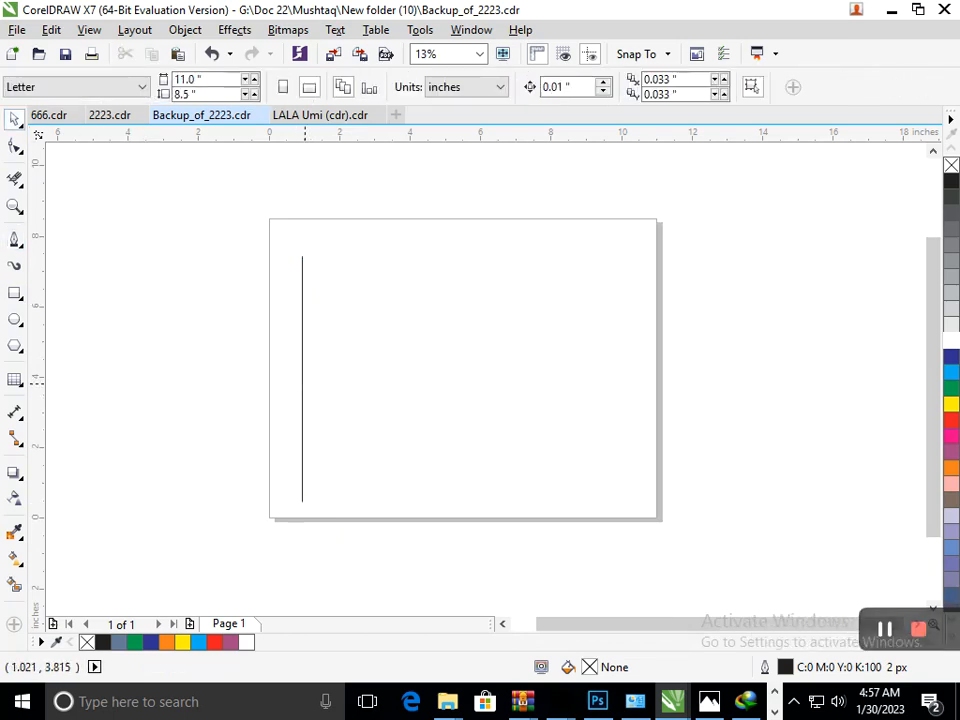
Step: Copy the vertical line about 0.5 inch to the right and repeat the duplication to make a row of 14 lines
{"action": "left_click", "coordinate": [302, 383]}
{"action": "left_click_drag", "start_coordinate": [302, 383], "coordinate": [320, 377]}
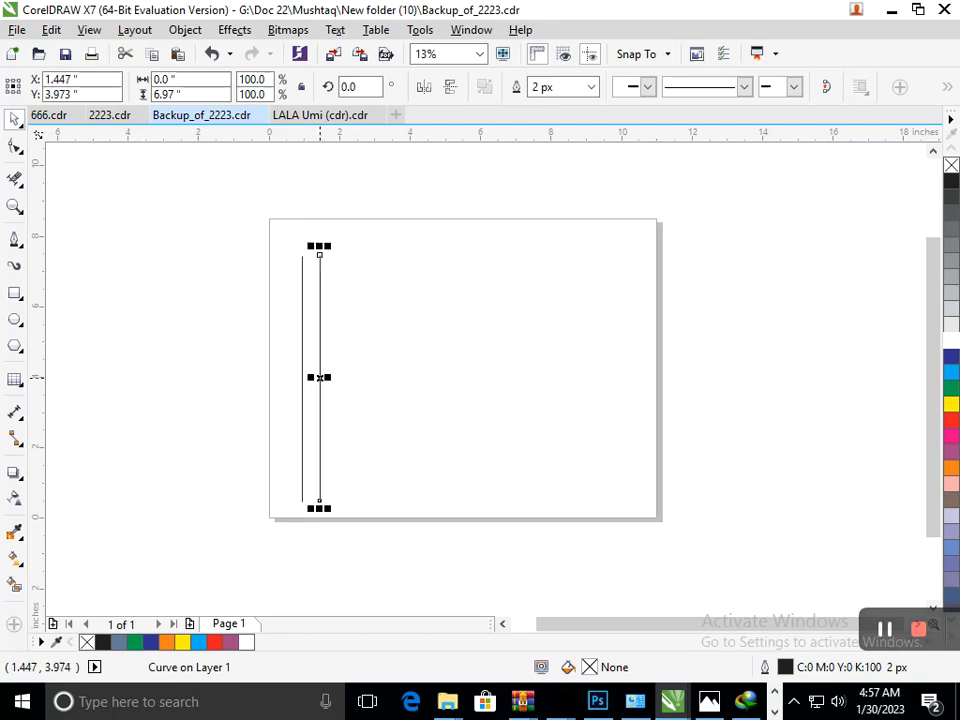
{"action": "key", "text": "ctrl+r"}
{"action": "key", "text": "ctrl+r"}
{"action": "key", "text": "ctrl+r"}
{"action": "key", "text": "ctrl+r"}
{"action": "key", "text": "ctrl+r"}
{"action": "key", "text": "ctrl+r"}
{"action": "key", "text": "ctrl+r"}
{"action": "key", "text": "ctrl+r"}
{"action": "key", "text": "ctrl+r"}
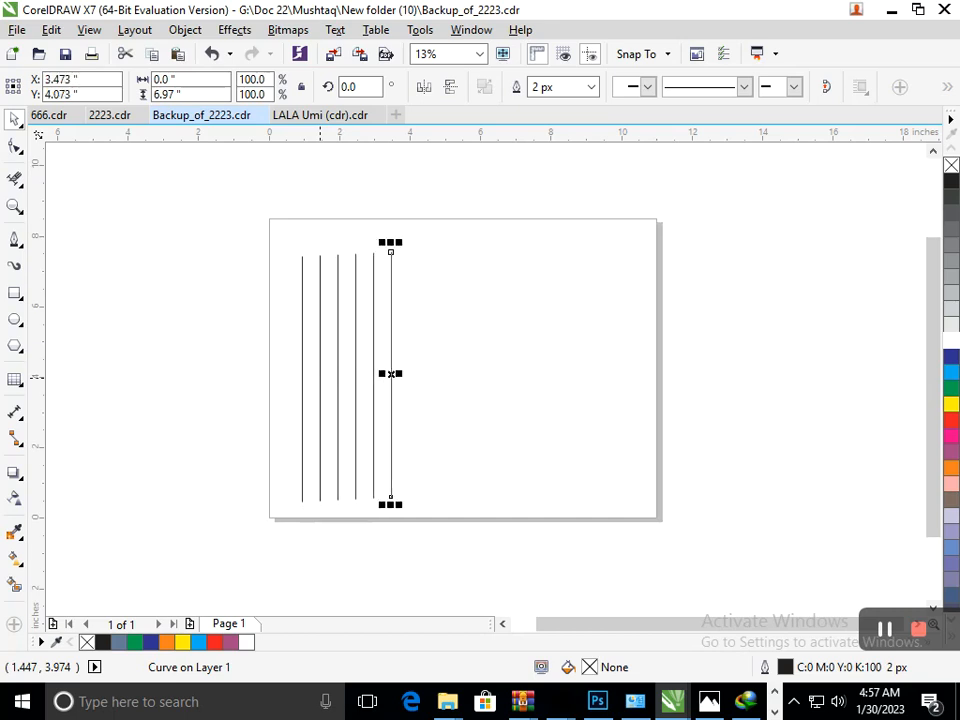
{"action": "key", "text": "ctrl+r"}
{"action": "key", "text": "ctrl+r"}
{"action": "key", "text": "ctrl+r"}
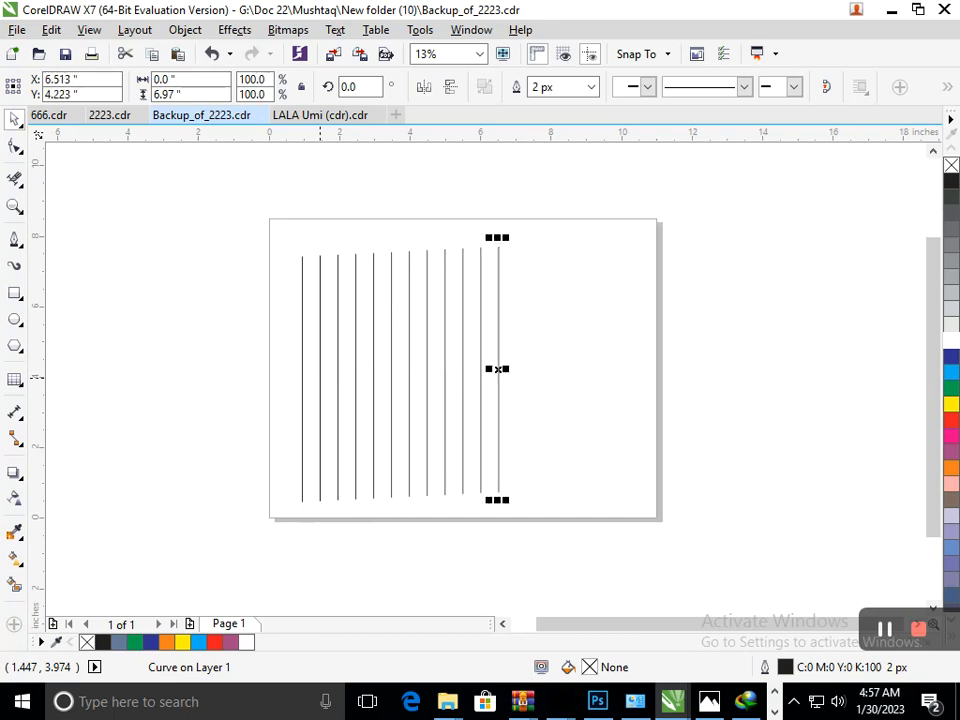
Step: Select all the vertical lines and skew them so their ends sit roughly level
{"action": "left_click", "coordinate": [416, 585]}
{"action": "left_click_drag", "start_coordinate": [238, 231], "coordinate": [543, 387]}
{"action": "left_click", "coordinate": [498, 425]}
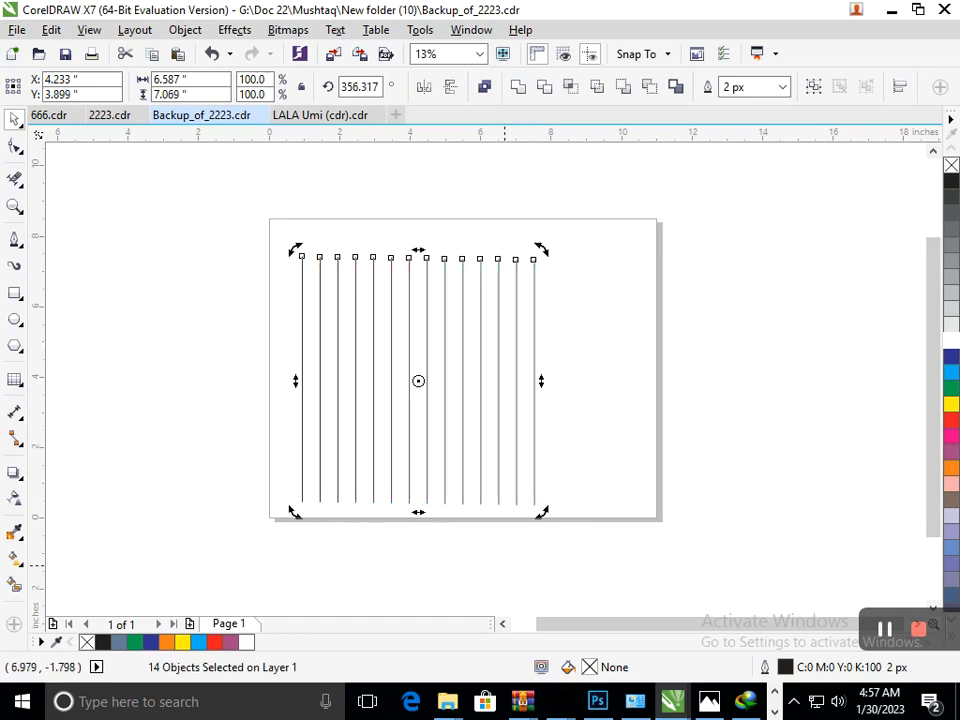
Step: Stretch the set of lines to about 9.1 inches wide and move it to the page centre
{"action": "left_click_drag", "start_coordinate": [269, 258], "coordinate": [588, 525]}
{"action": "left_click_drag", "start_coordinate": [225, 225], "coordinate": [606, 537]}
{"action": "left_click_drag", "start_coordinate": [540, 381], "coordinate": [624, 383]}
{"action": "left_click_drag", "start_coordinate": [463, 380], "coordinate": [463, 371]}
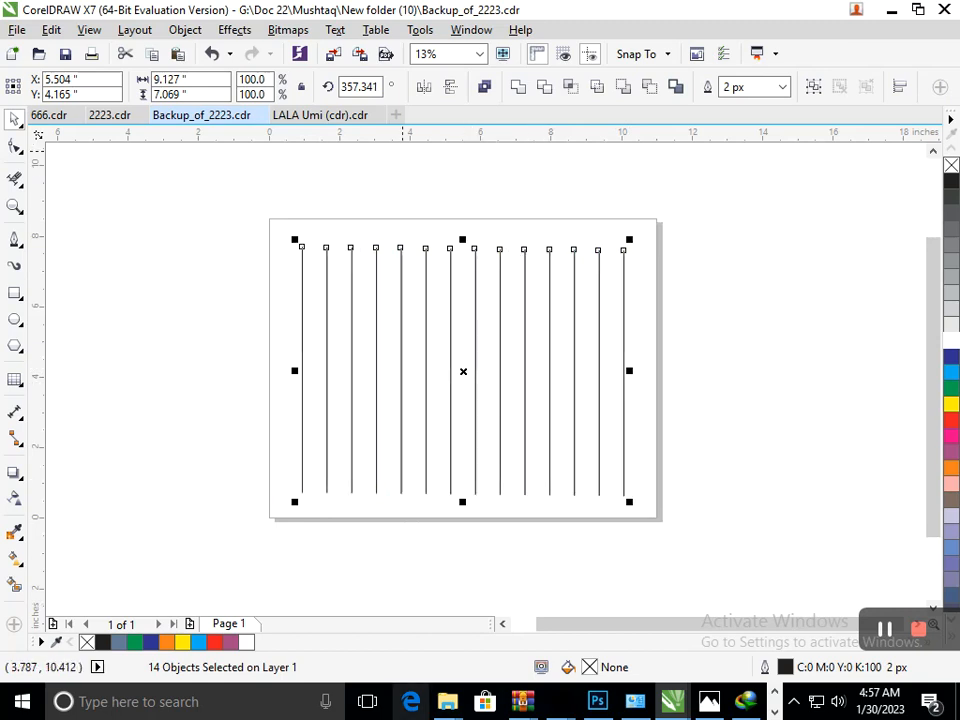
{"action": "key", "text": "ctrl+z"}
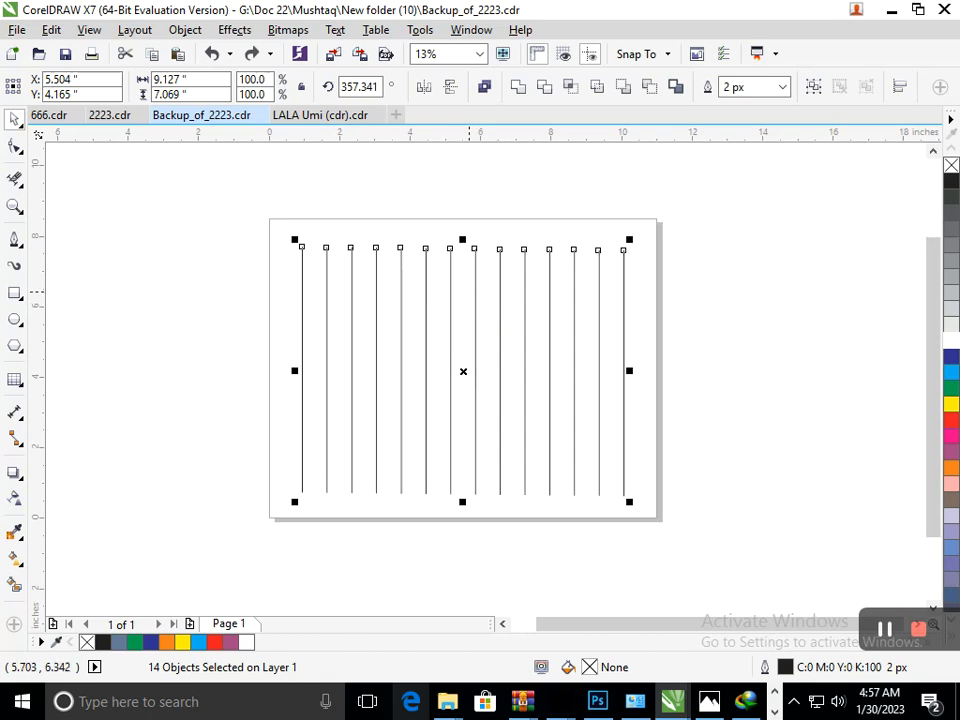
Step: Switch the page to portrait and resize the set of lines to about 6 by 10.2 inches
{"action": "left_click", "coordinate": [358, 156]}
{"action": "left_click", "coordinate": [283, 87]}
{"action": "left_click_drag", "start_coordinate": [225, 150], "coordinate": [714, 471]}
{"action": "left_click_drag", "start_coordinate": [629, 371], "coordinate": [578, 383]}
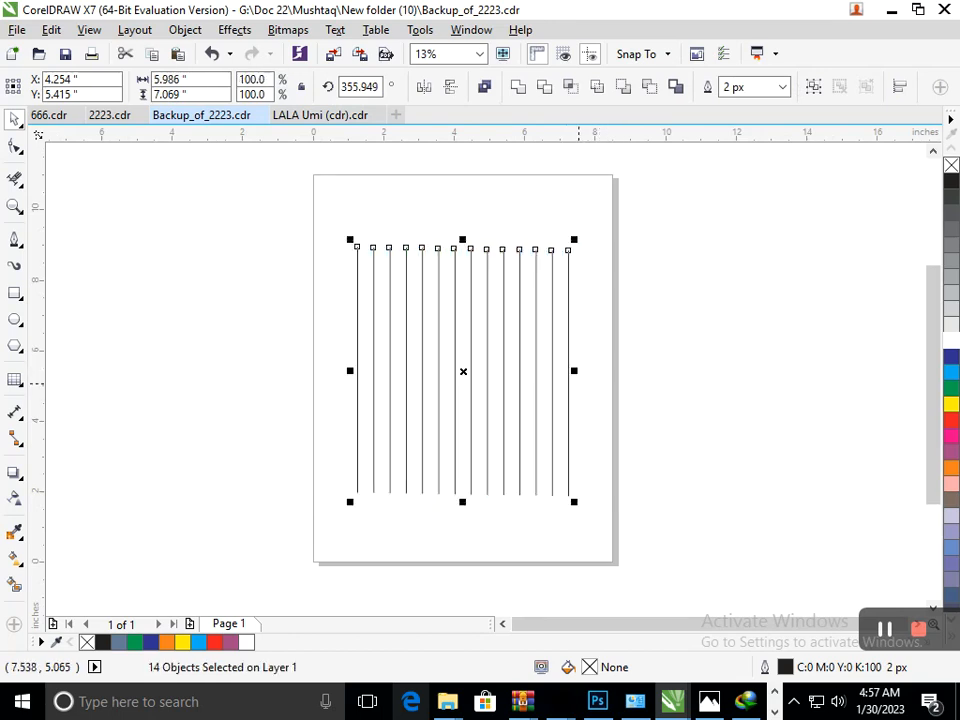
{"action": "left_click_drag", "start_coordinate": [462, 501], "coordinate": [481, 552]}
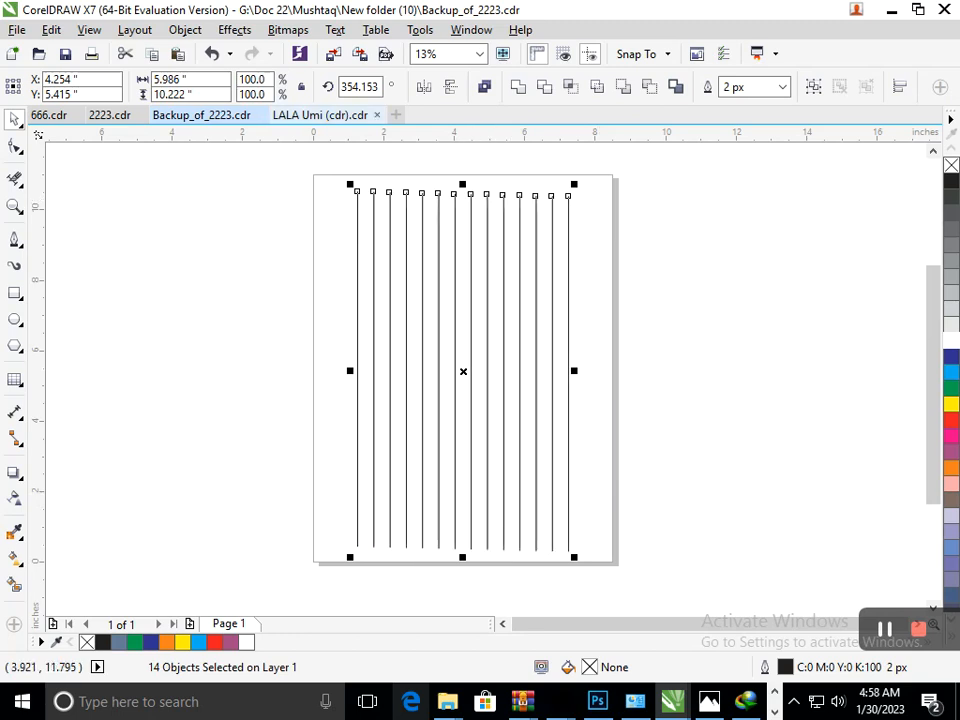
Step: Add two rotated copies of the line set, at 60 and 300 degrees, to form a triangular grid
{"action": "double_click", "coordinate": [360, 86]}
{"action": "type", "text": "60"}
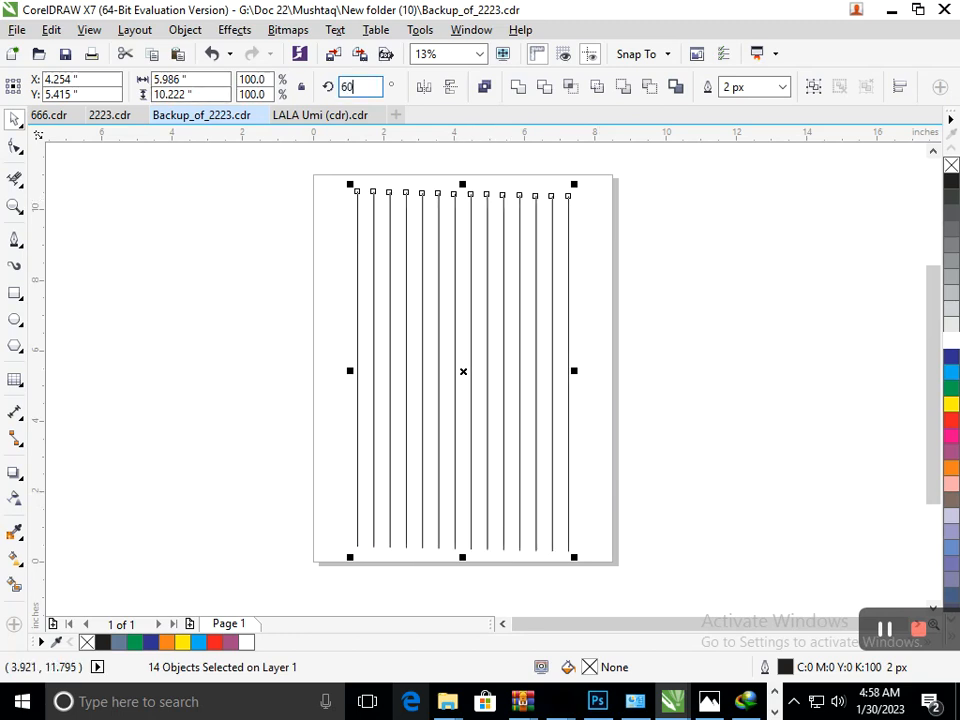
{"action": "key", "text": "Return"}
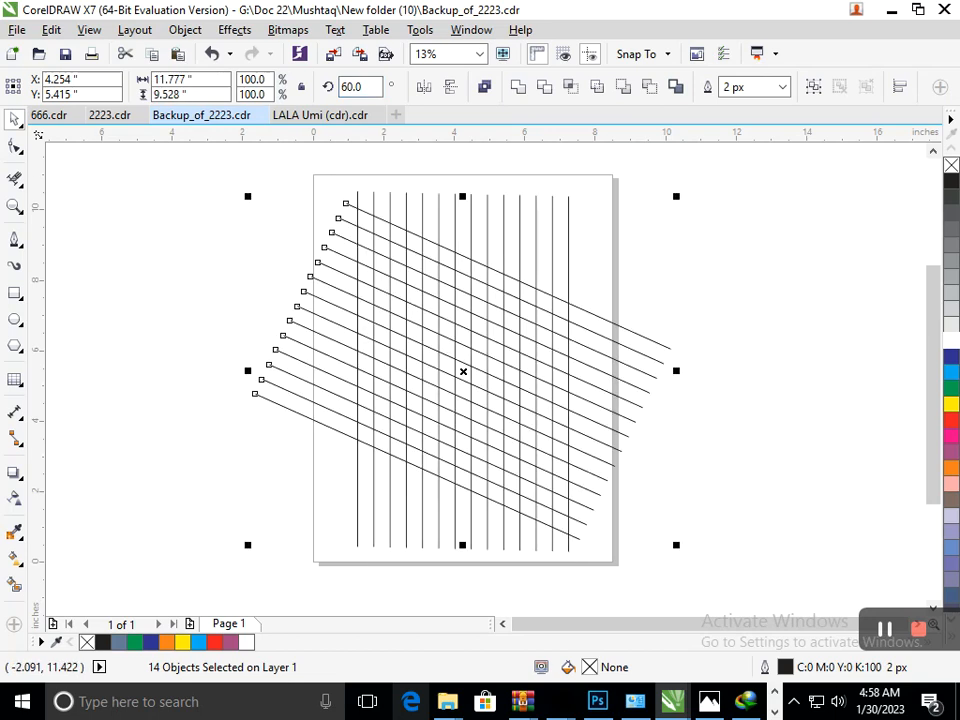
{"action": "left_click_drag", "start_coordinate": [369, 87], "coordinate": [270, 92]}
{"action": "type", "text": "60"}
{"action": "key", "text": "Return"}
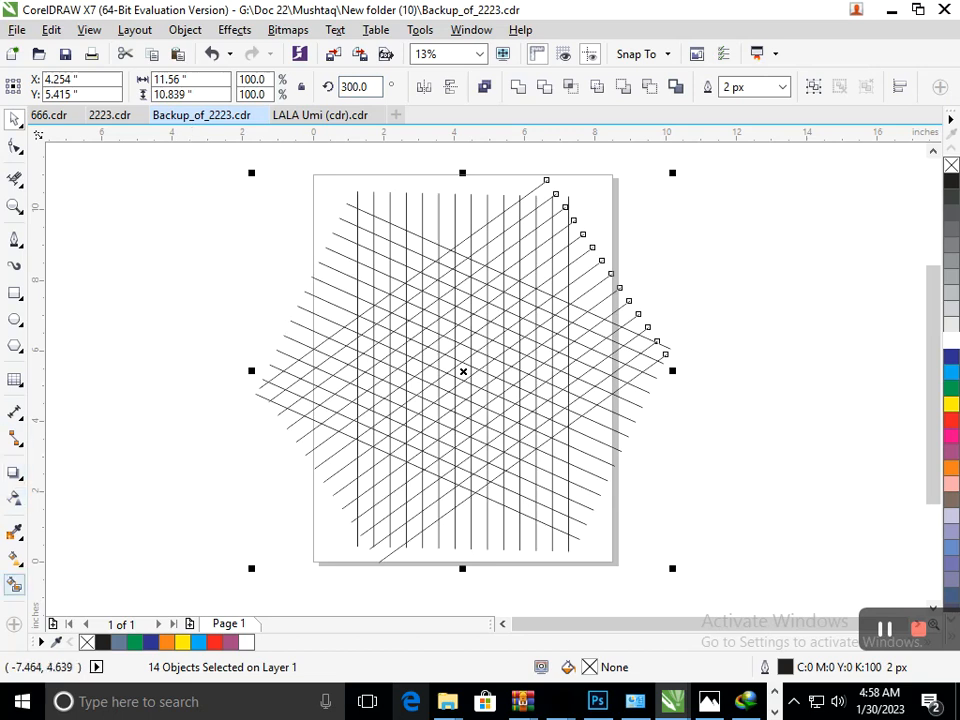
Step: Smart-fill the grid cells blue-grey along a diagonal strip running from the upper centre down to the leftmost vertical line
{"action": "left_click", "coordinate": [14, 584]}
{"action": "left_click", "coordinate": [440, 266]}
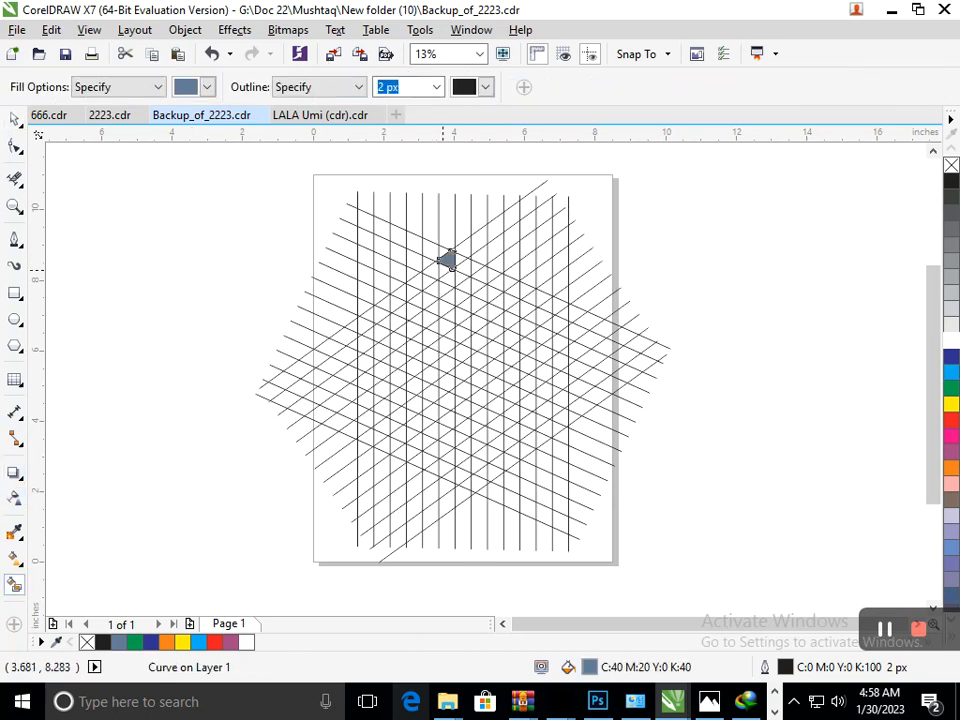
{"action": "left_click", "coordinate": [430, 271]}
{"action": "left_click", "coordinate": [414, 281]}
{"action": "left_click", "coordinate": [399, 290]}
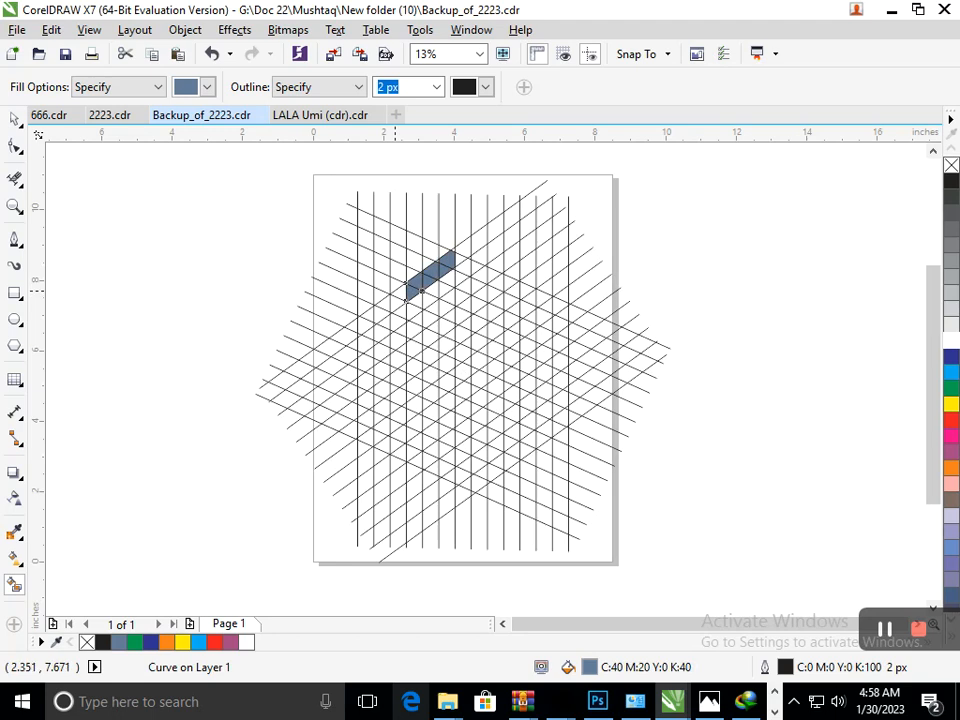
{"action": "left_click", "coordinate": [396, 303]}
{"action": "left_click", "coordinate": [385, 304]}
{"action": "left_click", "coordinate": [379, 313]}
{"action": "left_click", "coordinate": [369, 314]}
{"action": "left_click", "coordinate": [364, 323]}
Step: Fill the small cells missed along the first diagonal strip, including the triangle at its upper tip
{"action": "scroll", "coordinate": [444, 247], "scroll_direction": "up", "scroll_amount": 4}
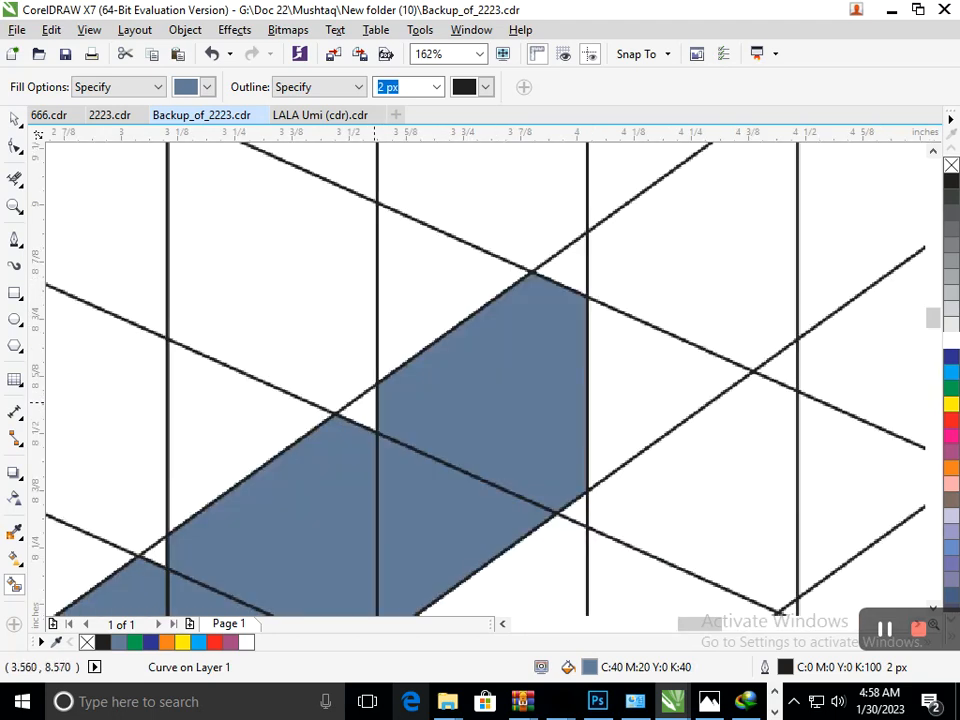
{"action": "left_click", "coordinate": [372, 405]}
{"action": "left_click", "coordinate": [567, 271]}
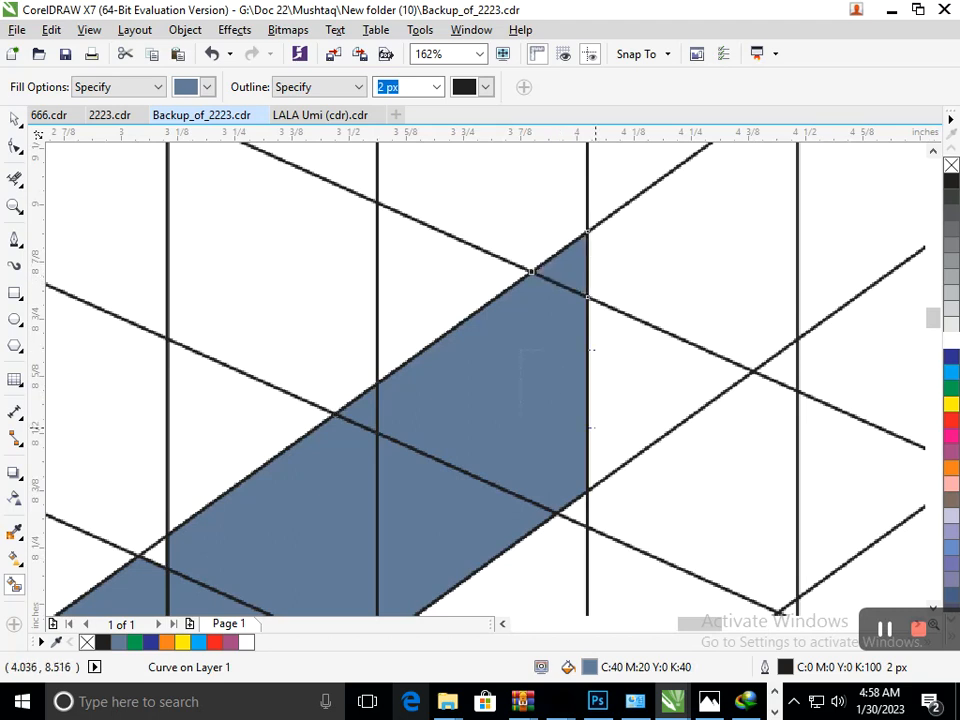
{"action": "scroll", "coordinate": [452, 249], "scroll_direction": "down", "scroll_amount": 4}
{"action": "scroll", "coordinate": [452, 249], "scroll_direction": "up", "scroll_amount": 4}
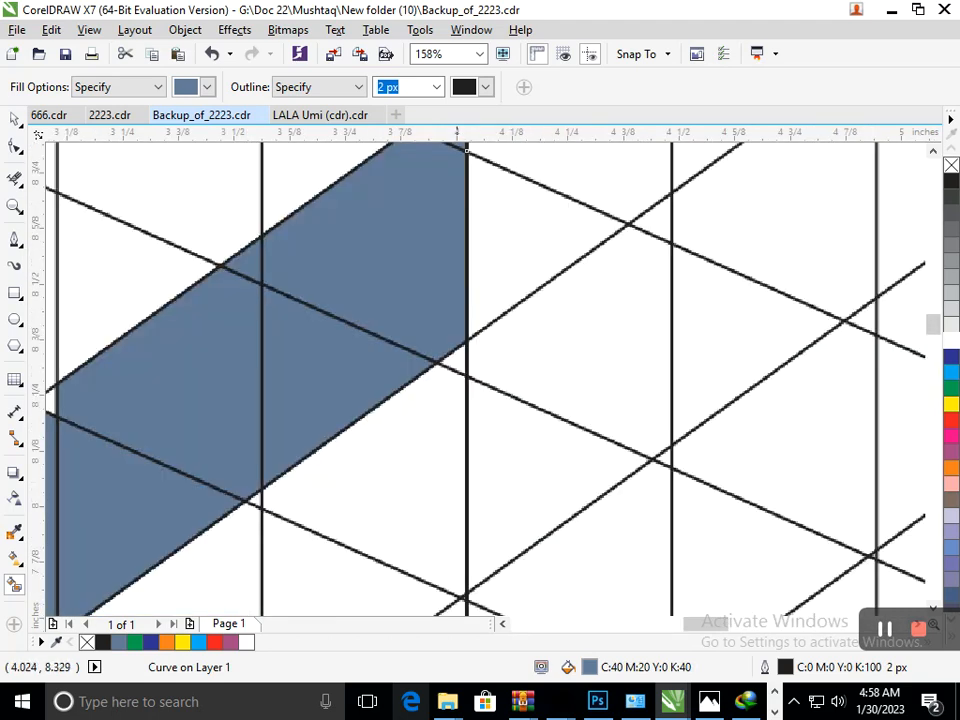
{"action": "scroll", "coordinate": [450, 250], "scroll_direction": "down", "scroll_amount": 4}
{"action": "scroll", "coordinate": [452, 250], "scroll_direction": "up", "scroll_amount": 8}
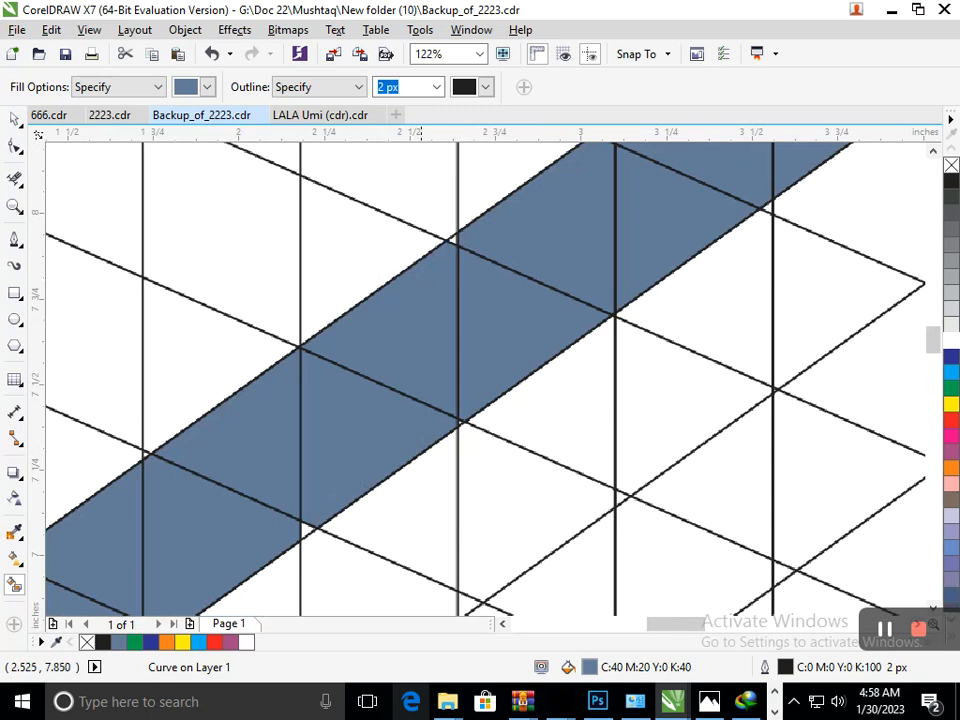
{"action": "scroll", "coordinate": [452, 240], "scroll_direction": "down", "scroll_amount": 4}
{"action": "scroll", "coordinate": [455, 240], "scroll_direction": "up", "scroll_amount": 4}
{"action": "scroll", "coordinate": [455, 240], "scroll_direction": "down", "scroll_amount": 4}
{"action": "scroll", "coordinate": [391, 312], "scroll_direction": "down", "scroll_amount": 4}
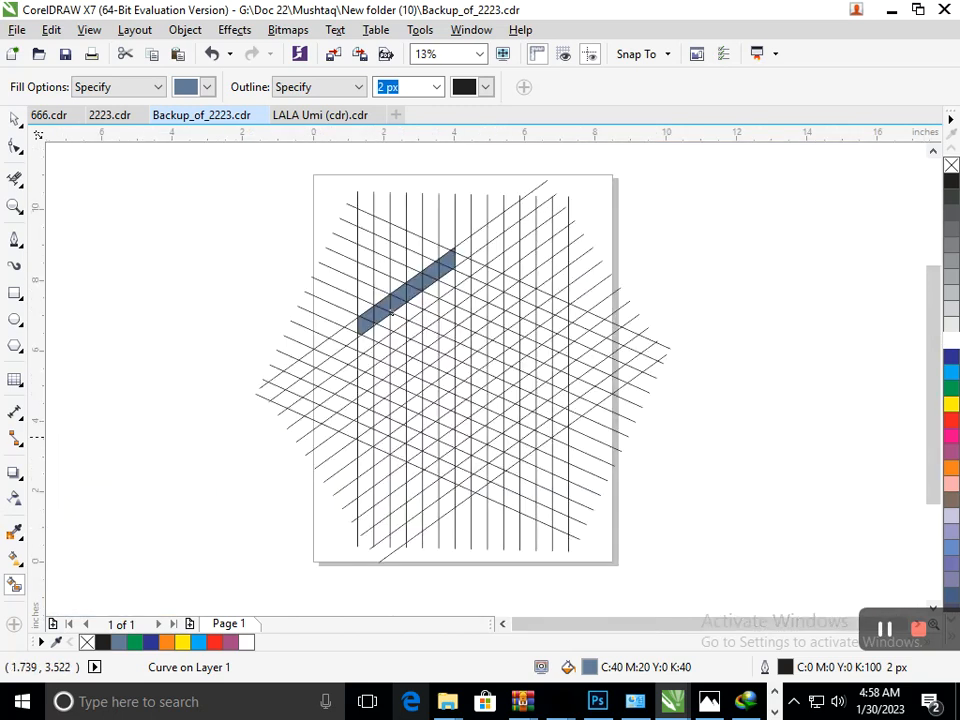
Step: Smart-fill the cells of a second strip running from the first strip's lower end down to the right towards the grid centre
{"action": "left_click", "coordinate": [370, 333]}
{"action": "left_click", "coordinate": [381, 333]}
{"action": "left_click", "coordinate": [387, 342]}
{"action": "left_click", "coordinate": [402, 348]}
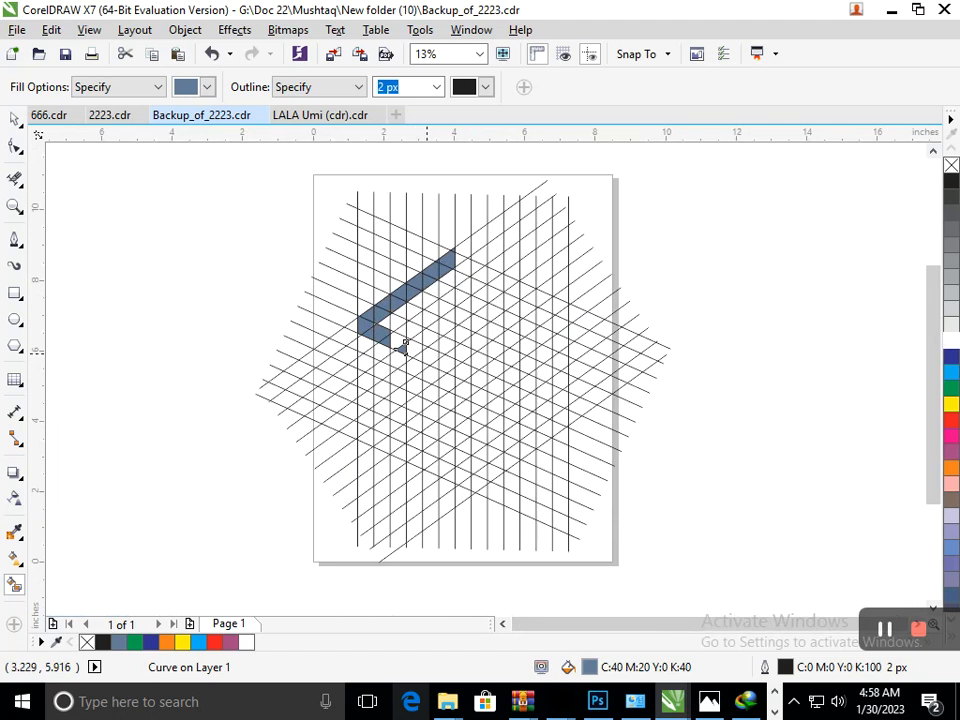
{"action": "left_click", "coordinate": [429, 356]}
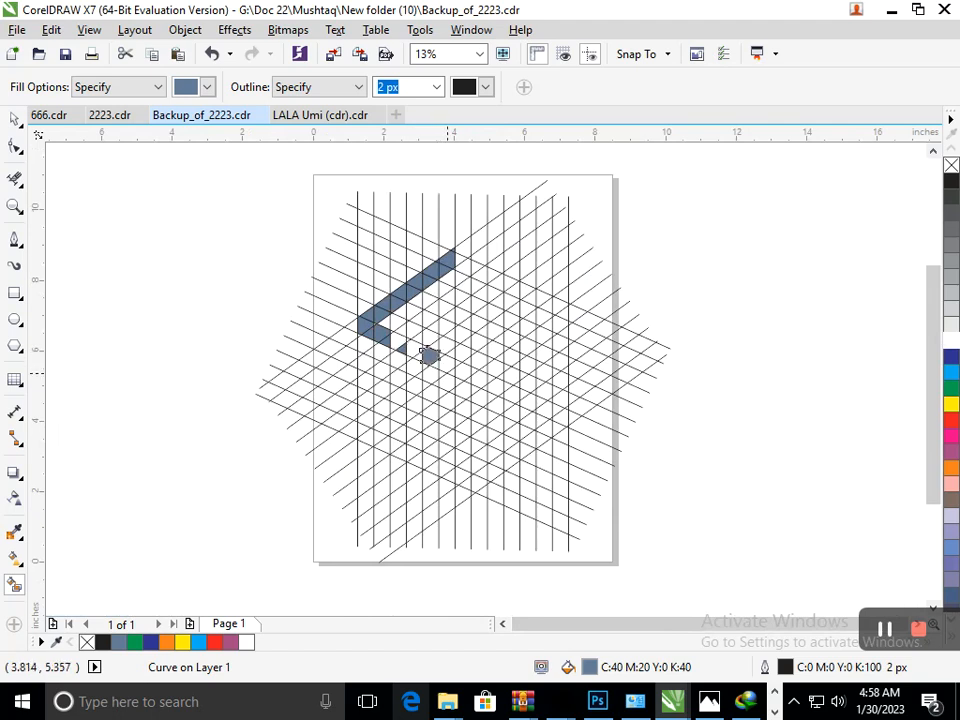
{"action": "left_click", "coordinate": [446, 362]}
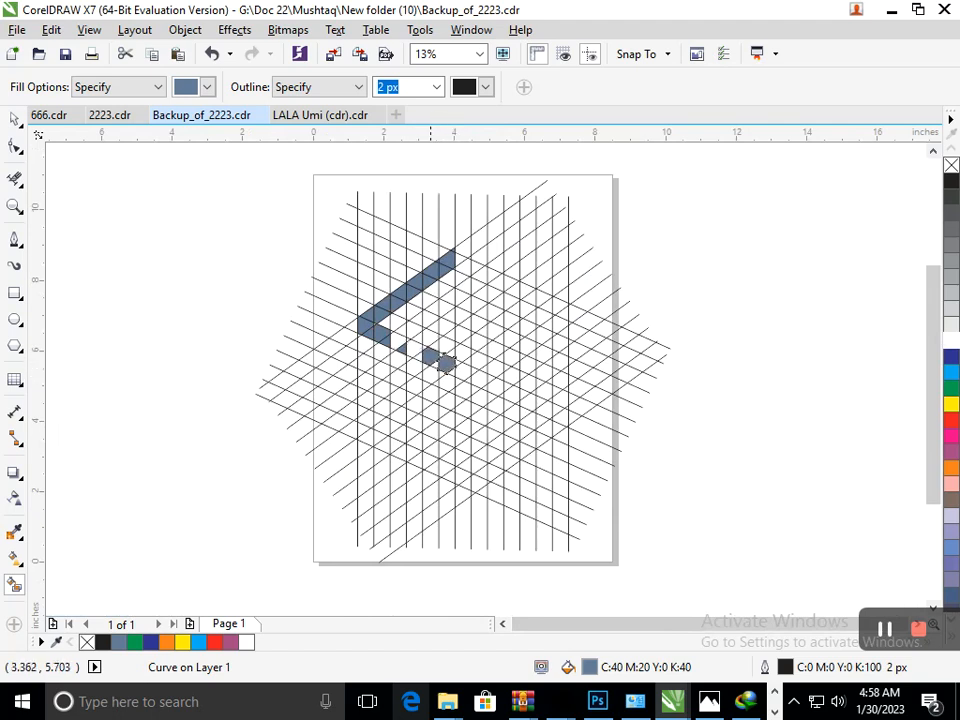
{"action": "left_click", "coordinate": [411, 348]}
{"action": "left_click", "coordinate": [395, 341]}
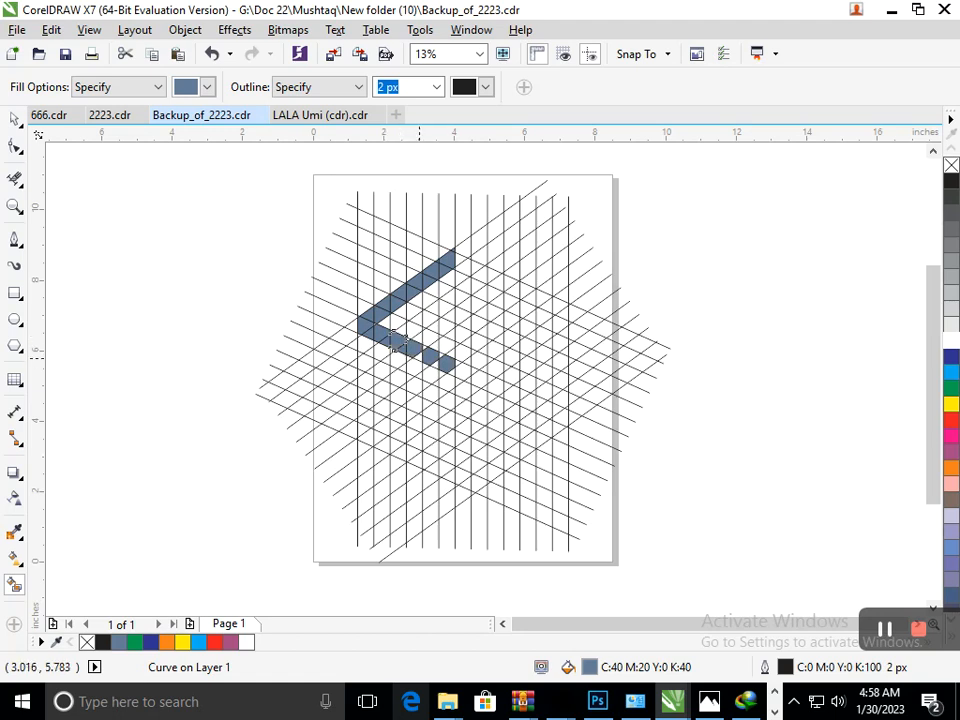
Step: Fill the small triangles left empty along the upper edge of the second strip
{"action": "scroll", "coordinate": [395, 341], "scroll_direction": "up", "scroll_amount": 5}
{"action": "left_click", "coordinate": [291, 251]}
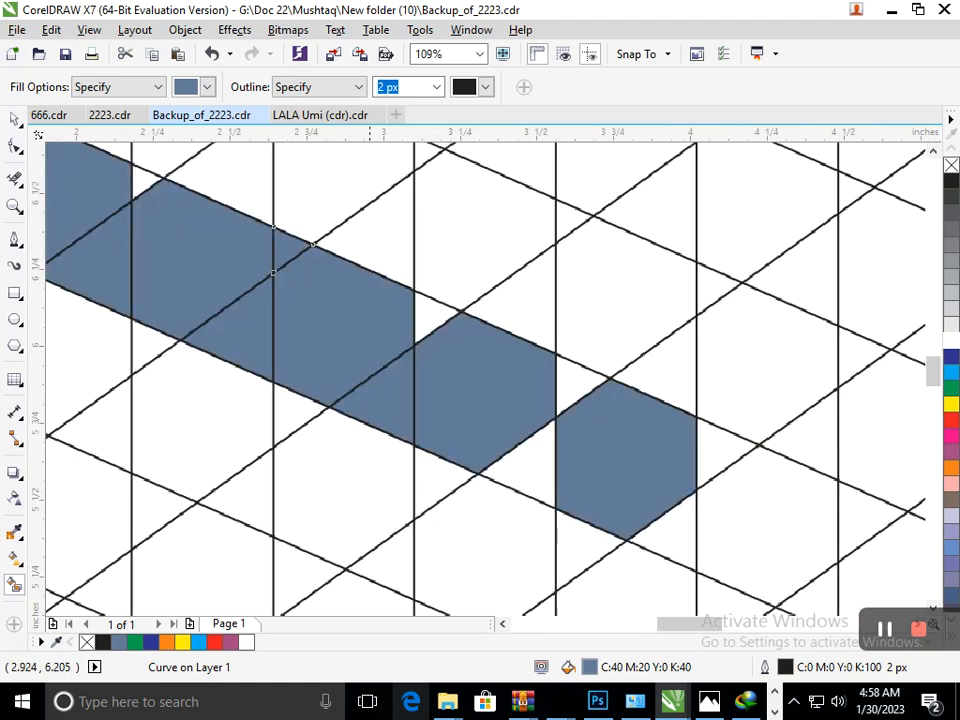
{"action": "left_click", "coordinate": [142, 185]}
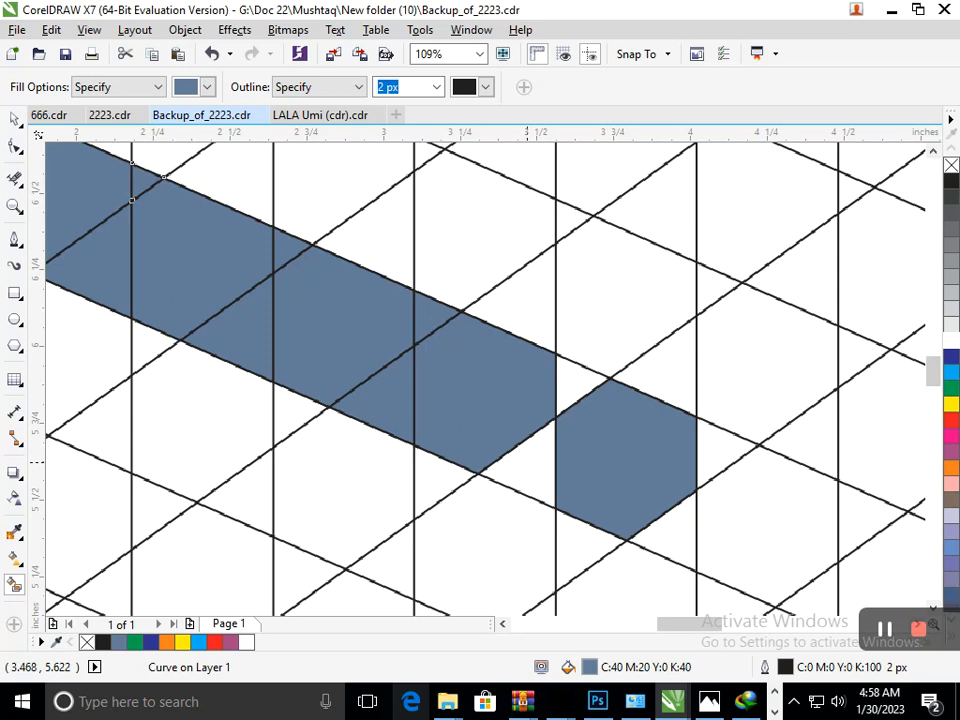
Step: Extend the second strip by a corner cell and smart-fill main cells of a third strip rising right to the rightmost vertical line
{"action": "scroll", "coordinate": [526, 462], "scroll_direction": "down", "scroll_amount": 5}
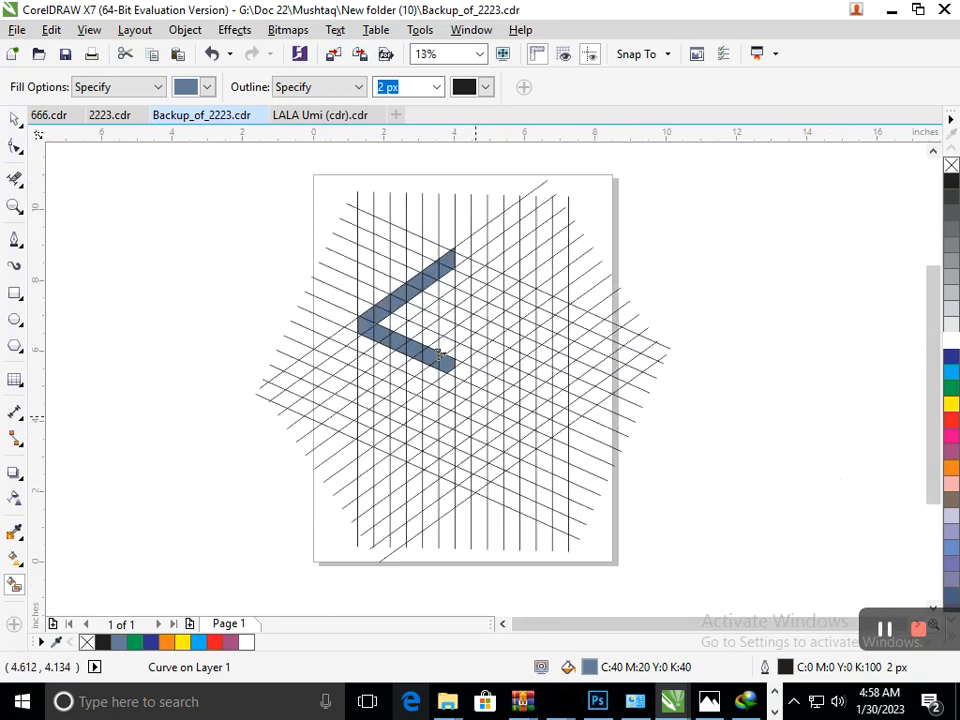
{"action": "left_click", "coordinate": [461, 369]}
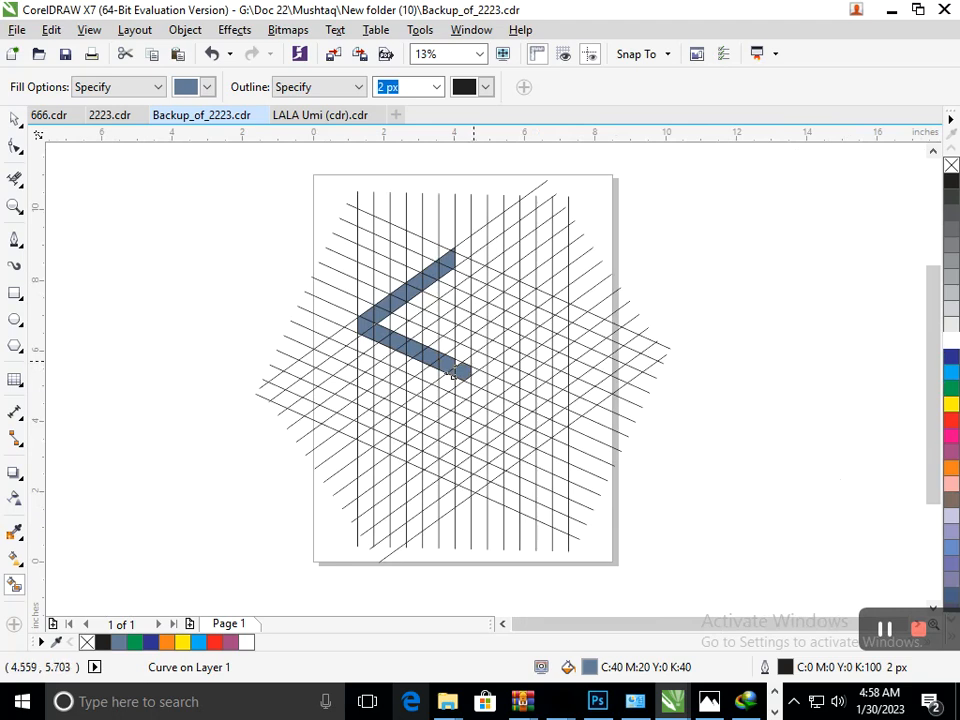
{"action": "left_click", "coordinate": [476, 358]}
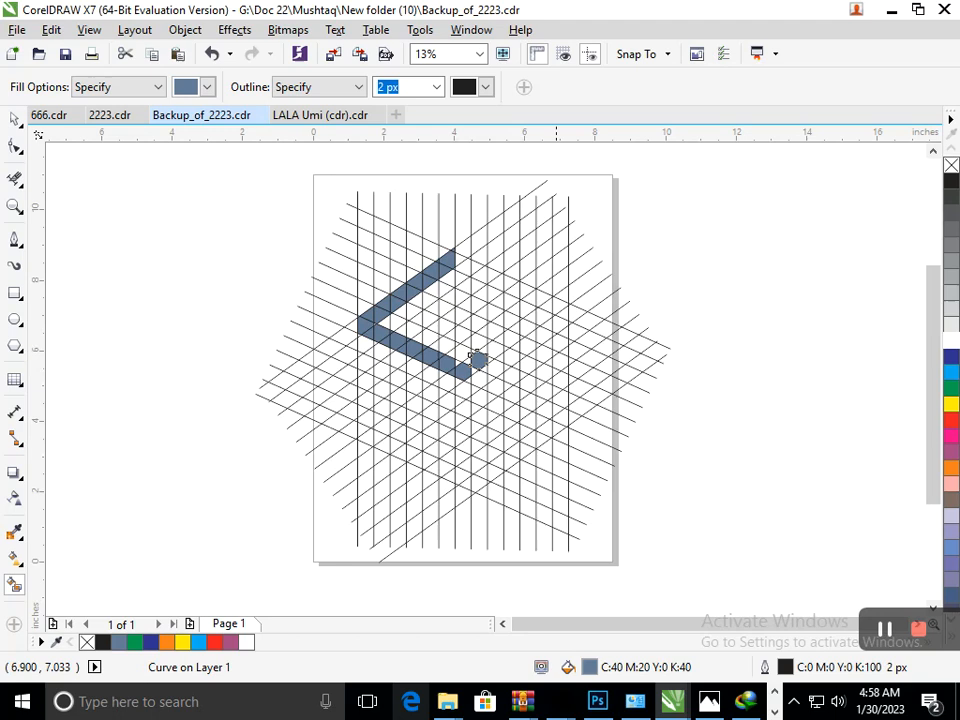
{"action": "left_click", "coordinate": [556, 303]}
{"action": "left_click", "coordinate": [543, 315]}
{"action": "left_click", "coordinate": [512, 334]}
{"action": "left_click", "coordinate": [495, 345]}
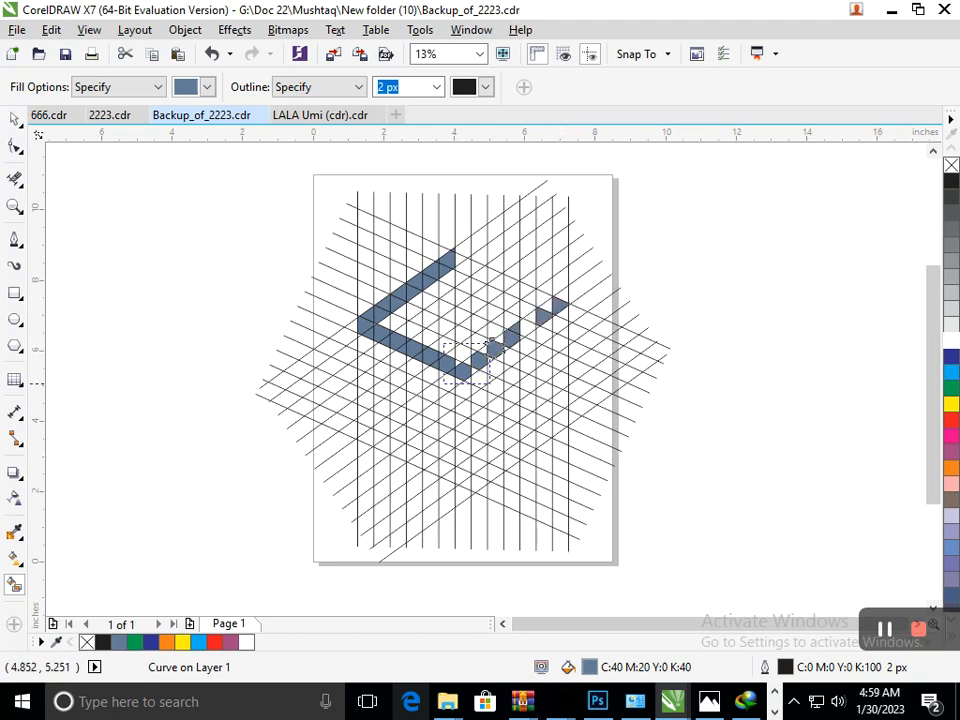
Step: Smart-fill the cells still empty along the third strip so it runs unbroken from the diamond's lower corner to its right corner
{"action": "scroll", "coordinate": [480, 365], "scroll_direction": "up", "scroll_amount": 5}
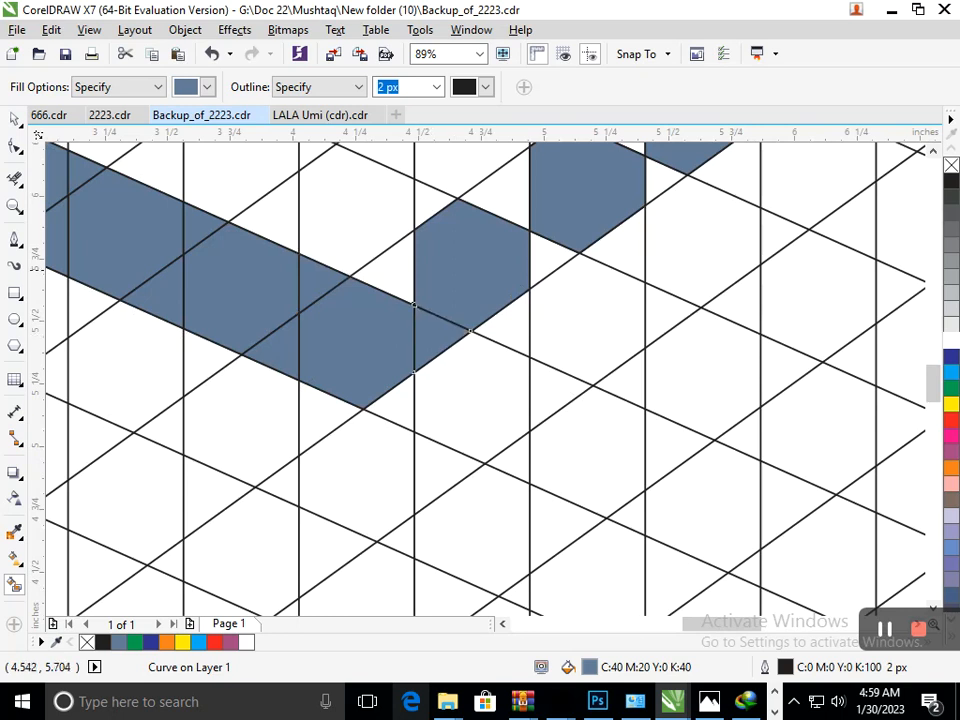
{"action": "left_click", "coordinate": [395, 265]}
{"action": "left_click", "coordinate": [470, 190]}
{"action": "left_click", "coordinate": [548, 245]}
{"action": "left_click", "coordinate": [667, 176]}
{"action": "scroll", "coordinate": [482, 262], "scroll_direction": "down", "scroll_amount": 5}
{"action": "scroll", "coordinate": [408, 410], "scroll_direction": "up", "scroll_amount": 4}
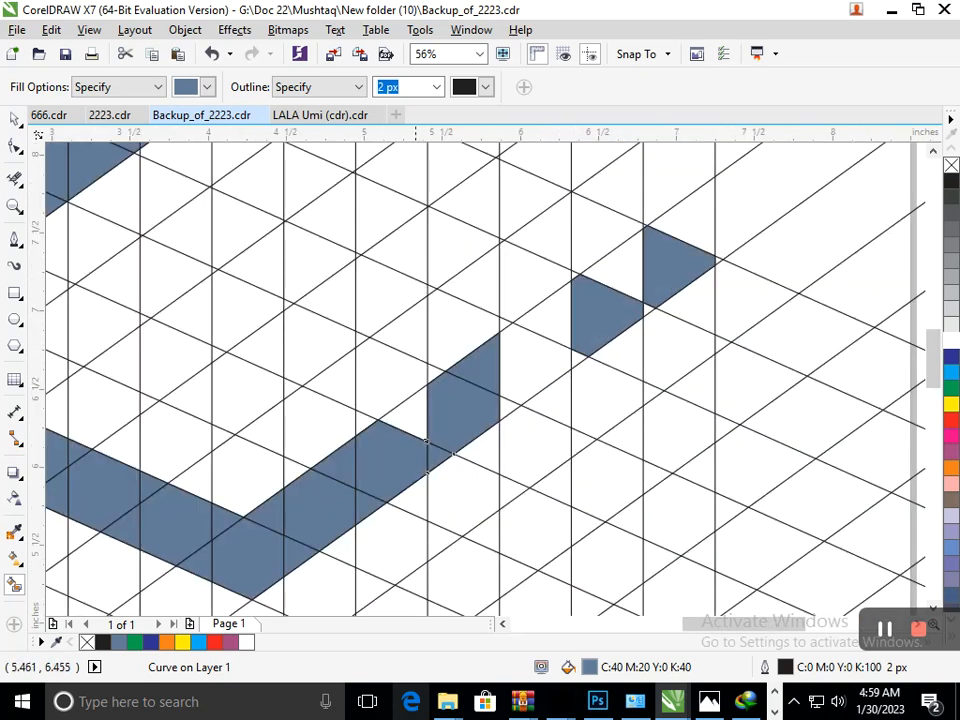
{"action": "left_click", "coordinate": [527, 372]}
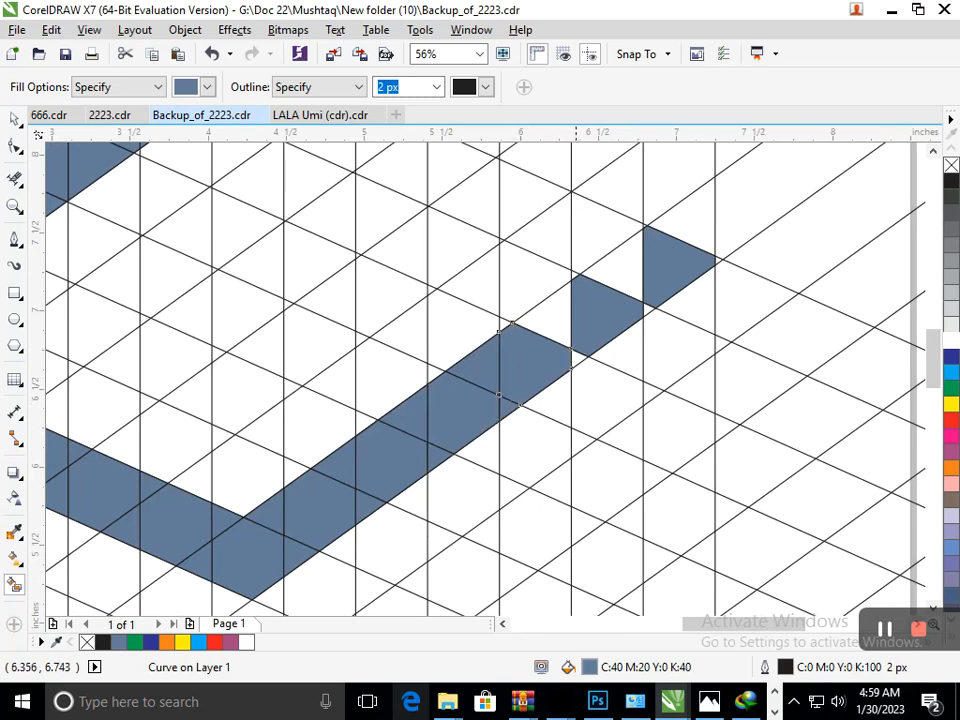
{"action": "left_click", "coordinate": [636, 304]}
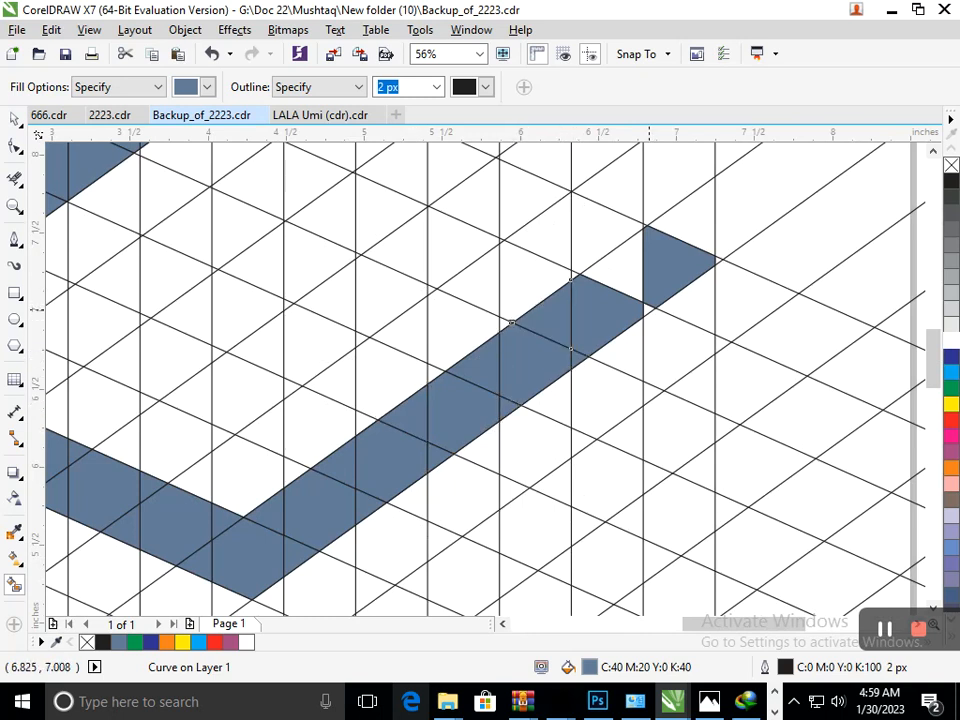
{"action": "scroll", "coordinate": [449, 354], "scroll_direction": "down", "scroll_amount": 3}
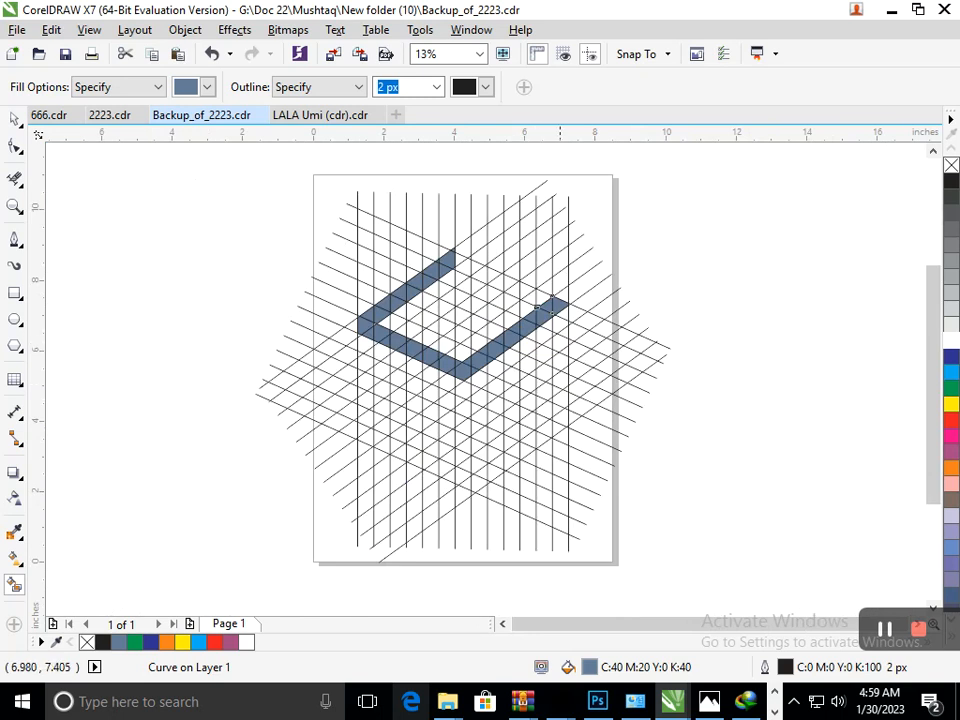
Step: Smart-fill a fourth strip running up and left from the third strip's right end to the first strip's upper end, closing the diamond
{"action": "scroll", "coordinate": [545, 289], "scroll_direction": "up", "scroll_amount": 2}
{"action": "left_click", "coordinate": [533, 317]}
{"action": "left_click", "coordinate": [502, 312]}
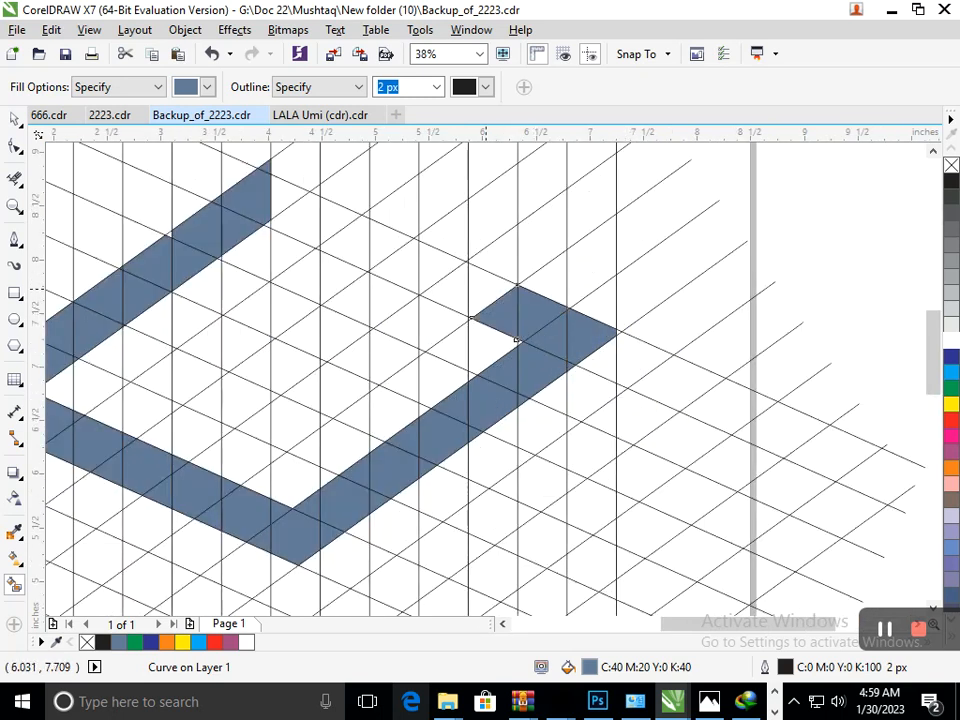
{"action": "left_click", "coordinate": [485, 290]}
{"action": "left_click", "coordinate": [449, 288]}
{"action": "left_click", "coordinate": [434, 265]}
{"action": "left_click", "coordinate": [402, 269]}
{"action": "left_click", "coordinate": [385, 242]}
{"action": "left_click", "coordinate": [353, 246]}
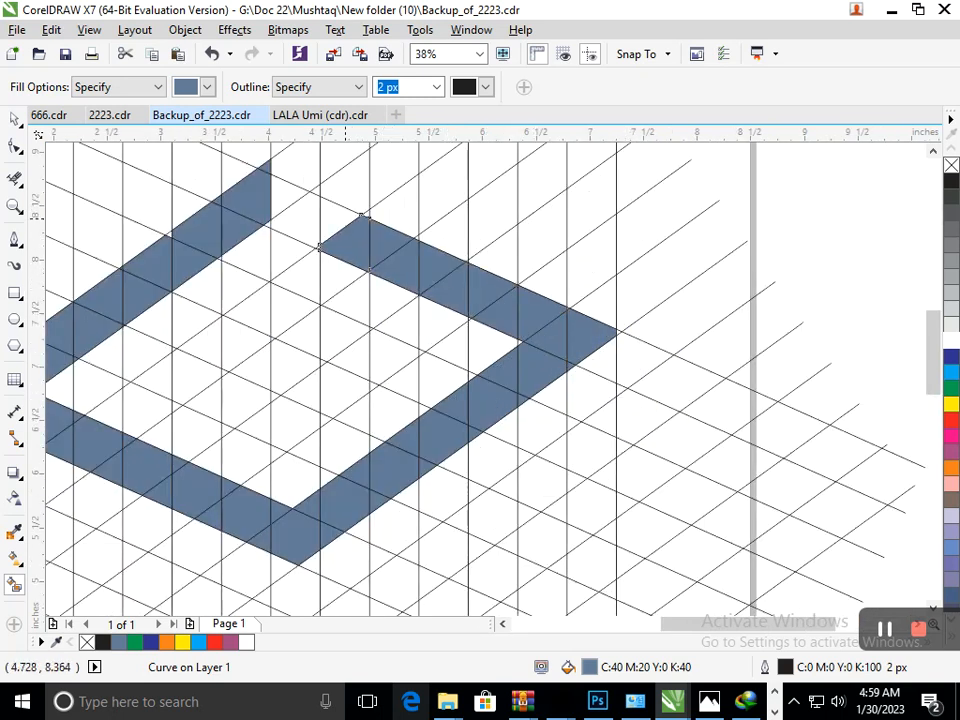
{"action": "left_click", "coordinate": [336, 219]}
{"action": "left_click", "coordinate": [308, 221]}
{"action": "left_click", "coordinate": [280, 193]}
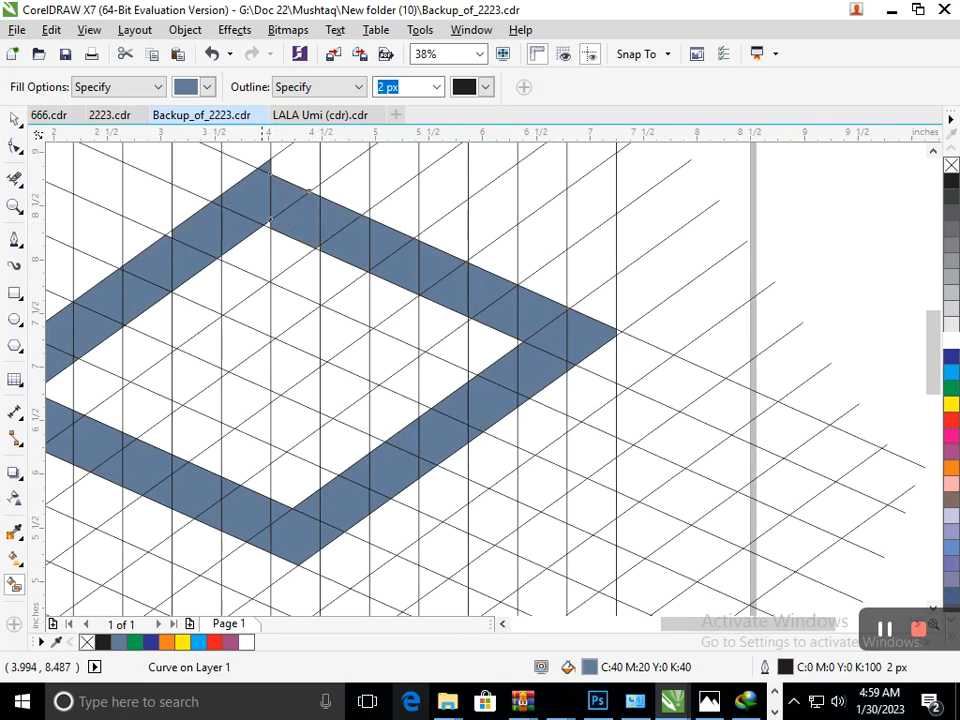
Step: Fill the tiny triangles missed at the diamond's upper inner corner, on the first strip's outer edge and on the fourth strip's inner edge
{"action": "scroll", "coordinate": [268, 220], "scroll_direction": "up", "scroll_amount": 5}
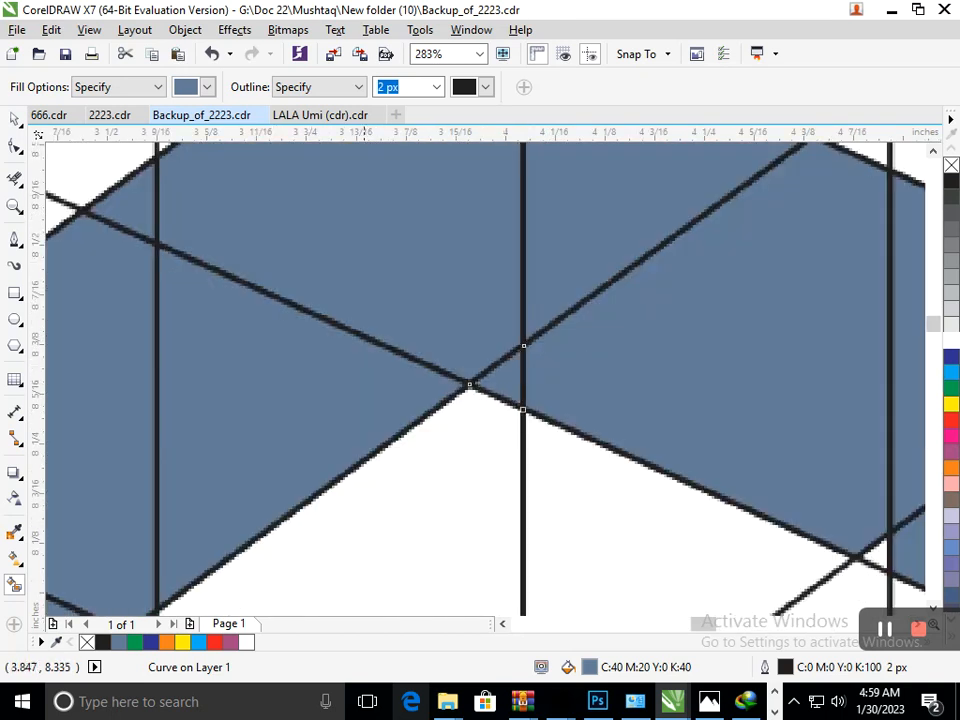
{"action": "scroll", "coordinate": [268, 224], "scroll_direction": "down", "scroll_amount": 5}
{"action": "scroll", "coordinate": [268, 226], "scroll_direction": "up", "scroll_amount": 5}
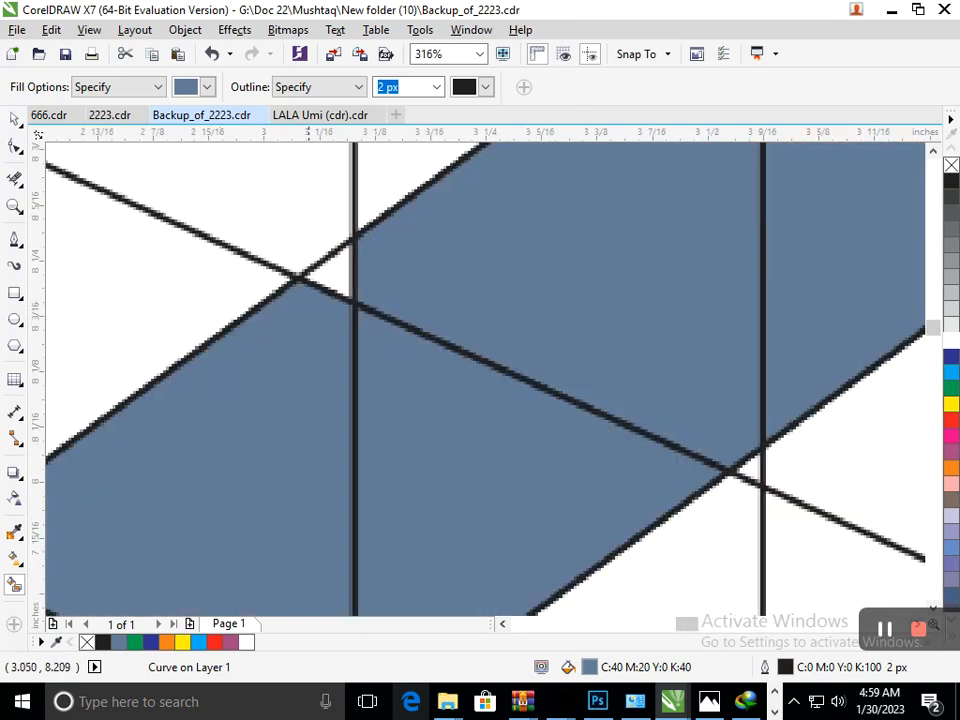
{"action": "scroll", "coordinate": [170, 234], "scroll_direction": "down", "scroll_amount": 5}
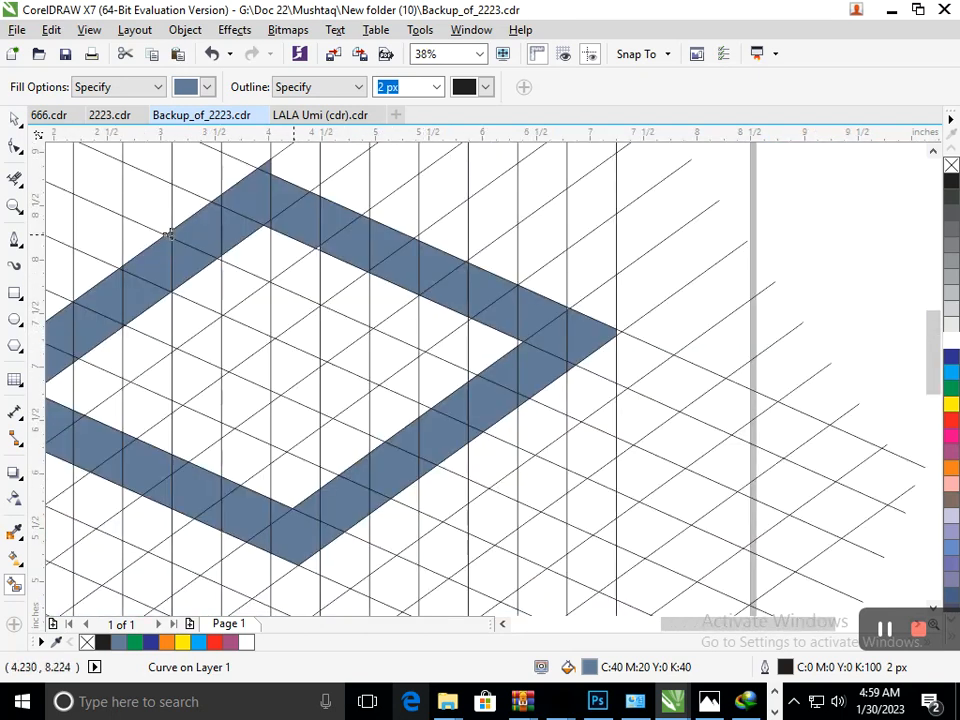
{"action": "left_click_drag", "start_coordinate": [296, 232], "coordinate": [341, 266]}
{"action": "left_click", "coordinate": [497, 369]}
{"action": "key", "text": "F3"}
Step: Try filling the tiny triangle inside the diamond's right inner corner, and undo that fill
{"action": "left_click_drag", "start_coordinate": [508, 317], "coordinate": [547, 366]}
{"action": "left_click", "coordinate": [406, 380]}
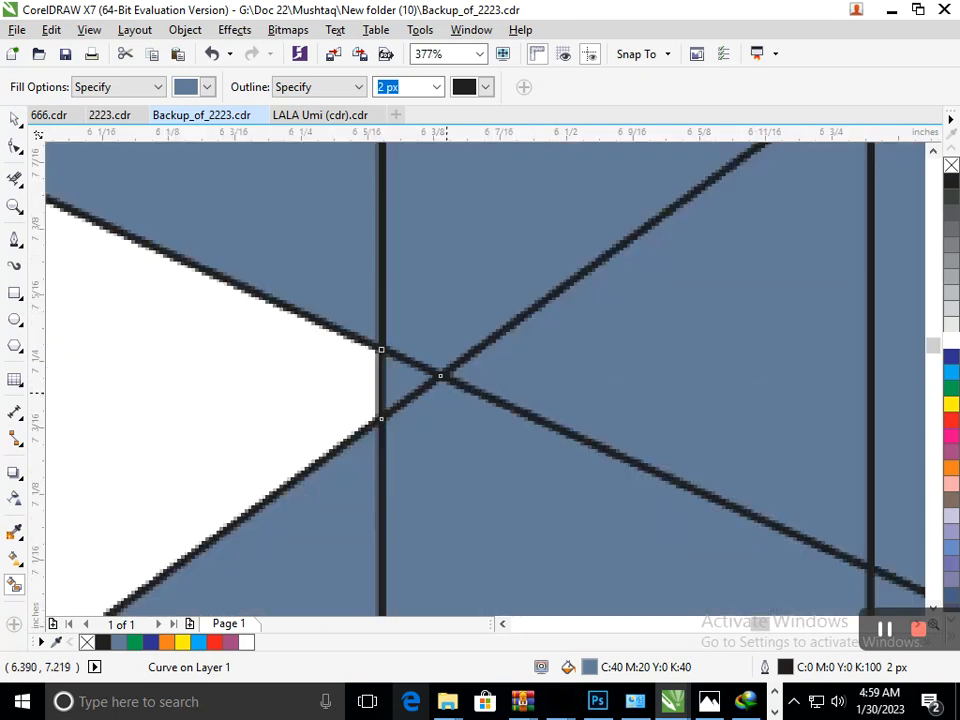
{"action": "key", "text": "ctrl+z"}
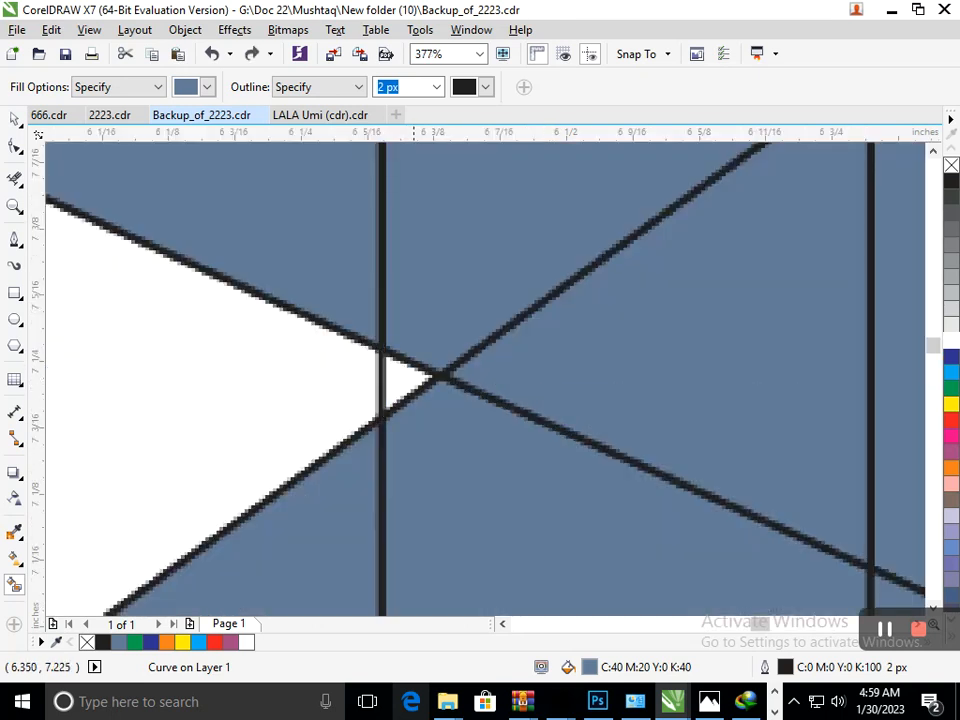
{"action": "key", "text": "F3"}
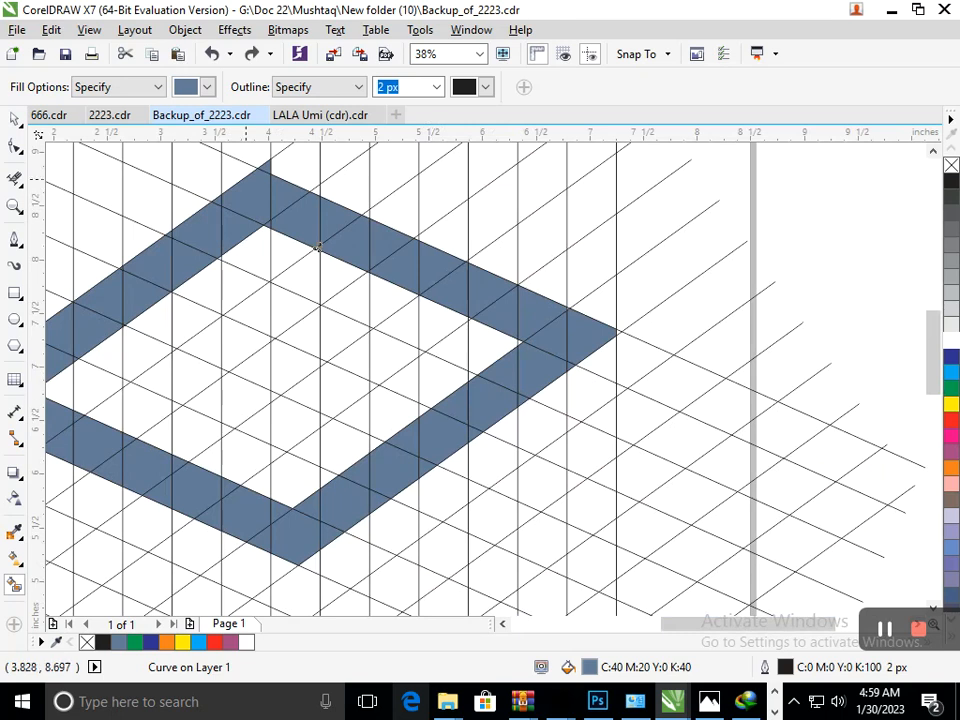
Step: Delete the small filled triangle protruding beyond the diamond's upper corner
{"action": "key", "text": "F2"}
{"action": "left_click_drag", "start_coordinate": [249, 158], "coordinate": [275, 189]}
{"action": "left_click", "coordinate": [14, 119]}
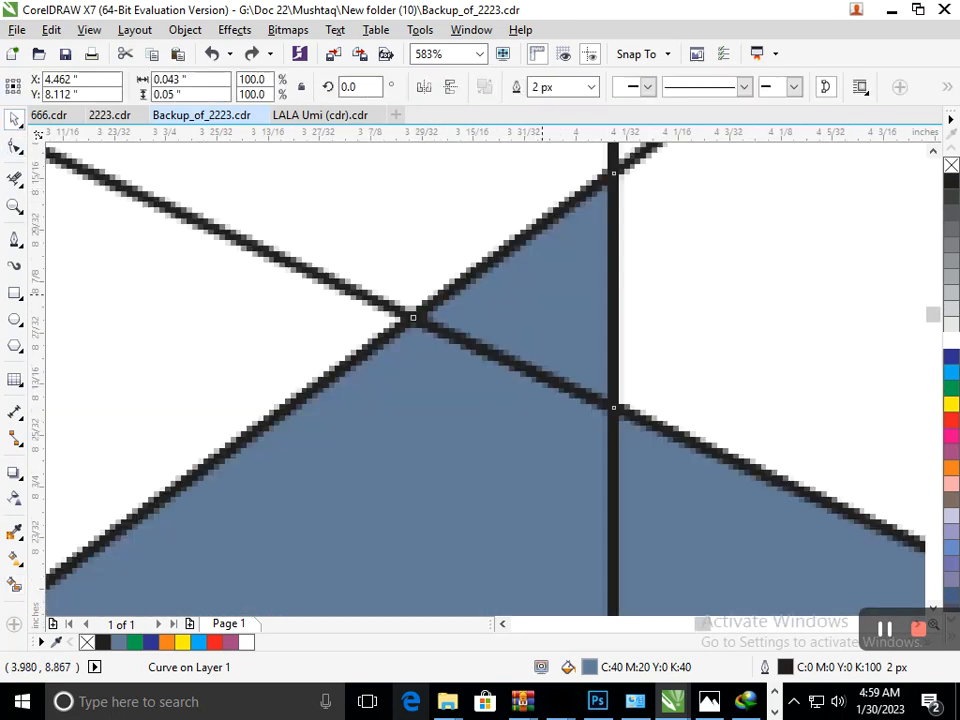
{"action": "key", "text": "Delete"}
{"action": "key", "text": "F3"}
{"action": "key", "text": "F3"}
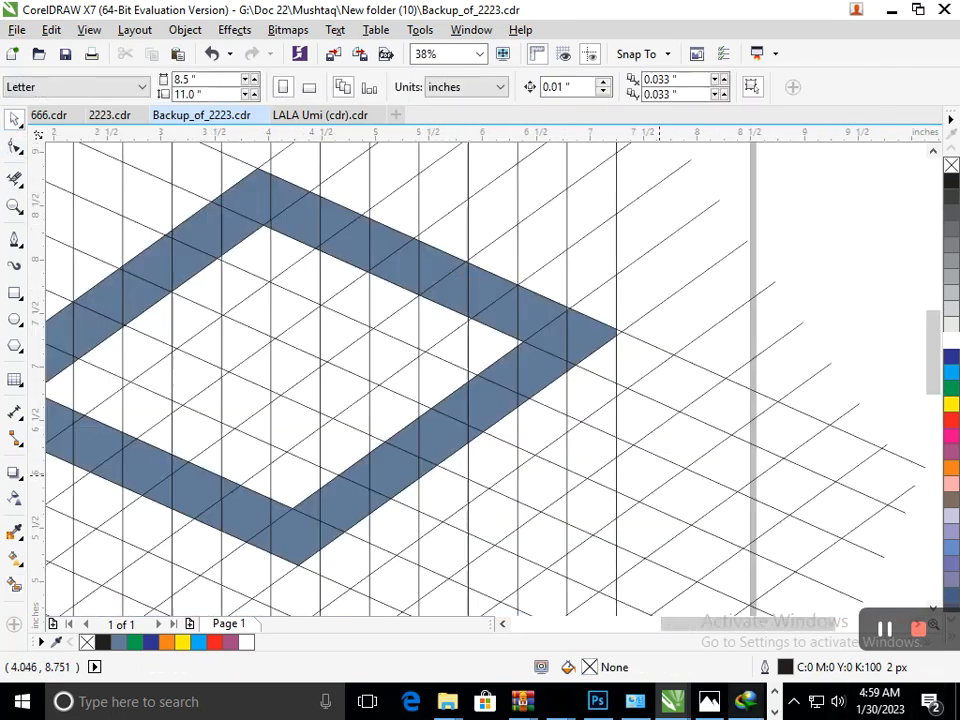
Step: Smart-fill the main cells of the leftmost grid column below the diamond's left corner, down to the lower slanted line
{"action": "left_click_drag", "start_coordinate": [213, 246], "coordinate": [729, 556]}
{"action": "left_click", "coordinate": [15, 585]}
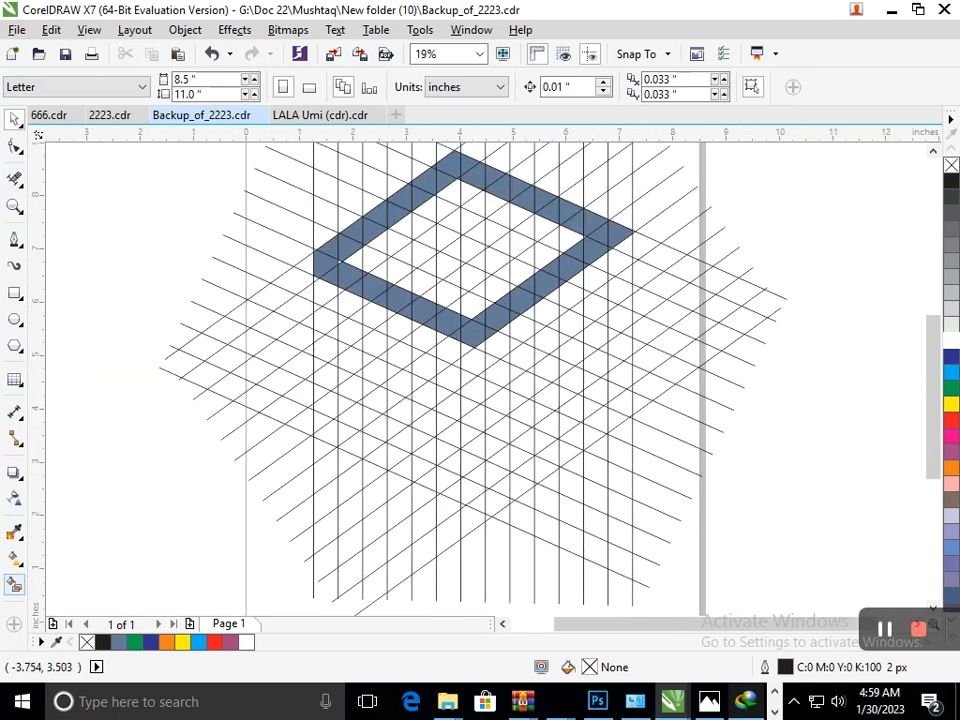
{"action": "left_click", "coordinate": [321, 292]}
{"action": "left_click", "coordinate": [322, 314]}
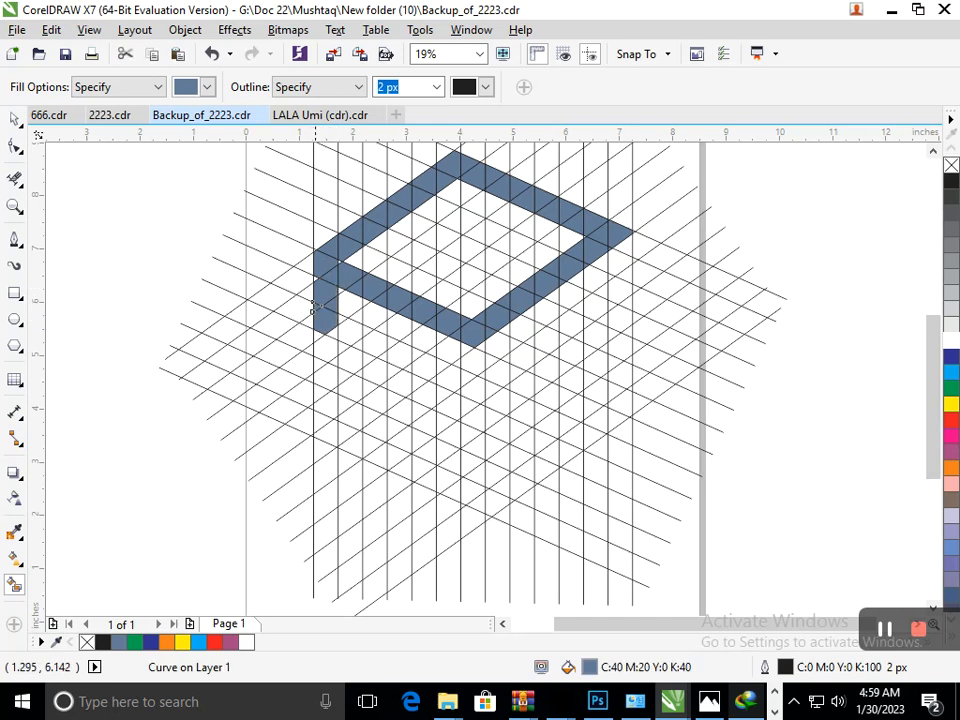
{"action": "left_click", "coordinate": [323, 376]}
{"action": "left_click", "coordinate": [323, 350]}
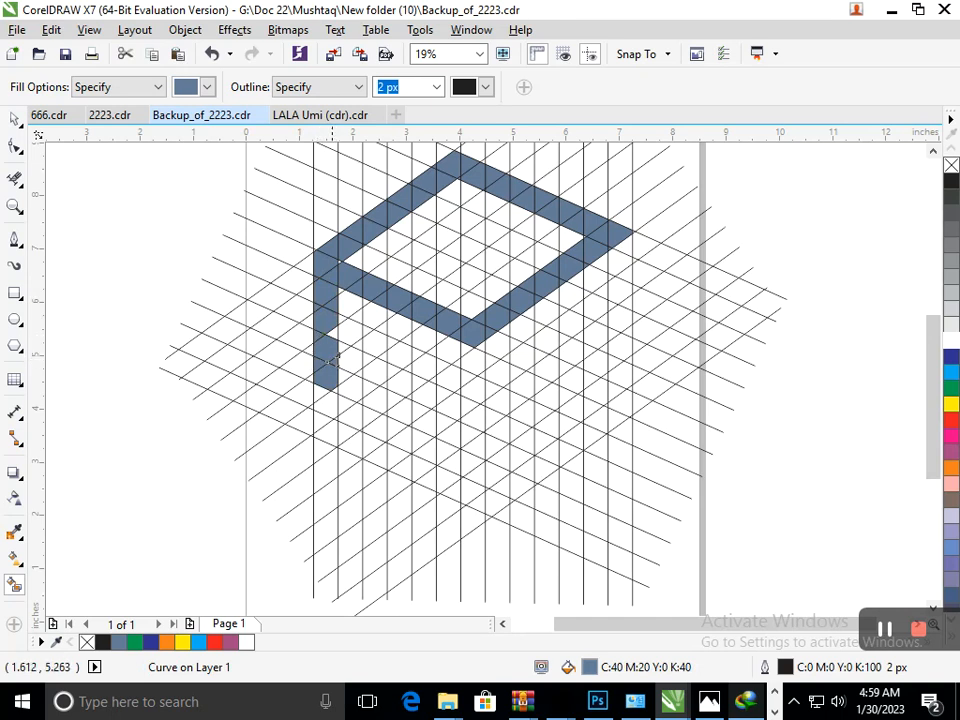
{"action": "left_click", "coordinate": [323, 428]}
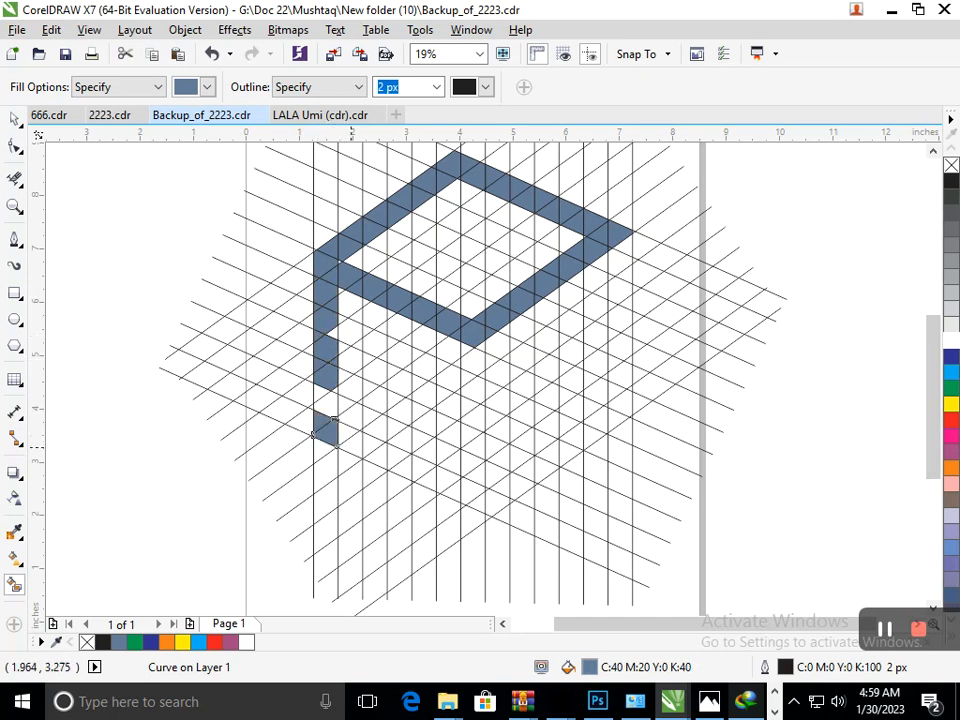
Step: Smart-fill the cells rightward from the left column's base and up the third grid column to just below the diamond
{"action": "left_click", "coordinate": [350, 446]}
{"action": "left_click", "coordinate": [372, 452]}
{"action": "left_click", "coordinate": [373, 440]}
{"action": "left_click", "coordinate": [376, 429]}
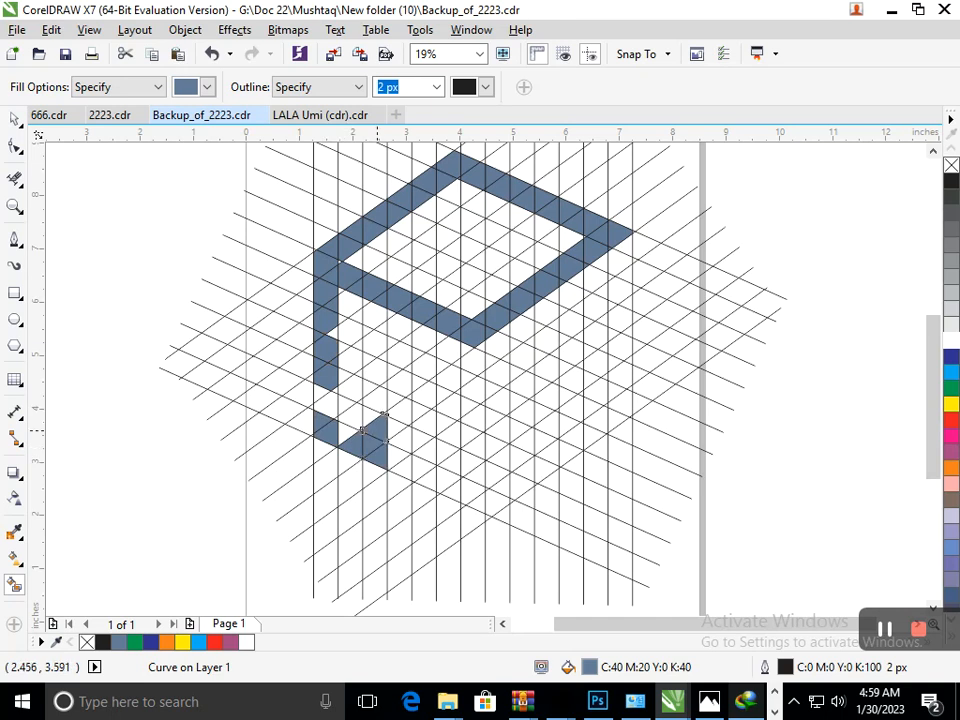
{"action": "left_click", "coordinate": [364, 404]}
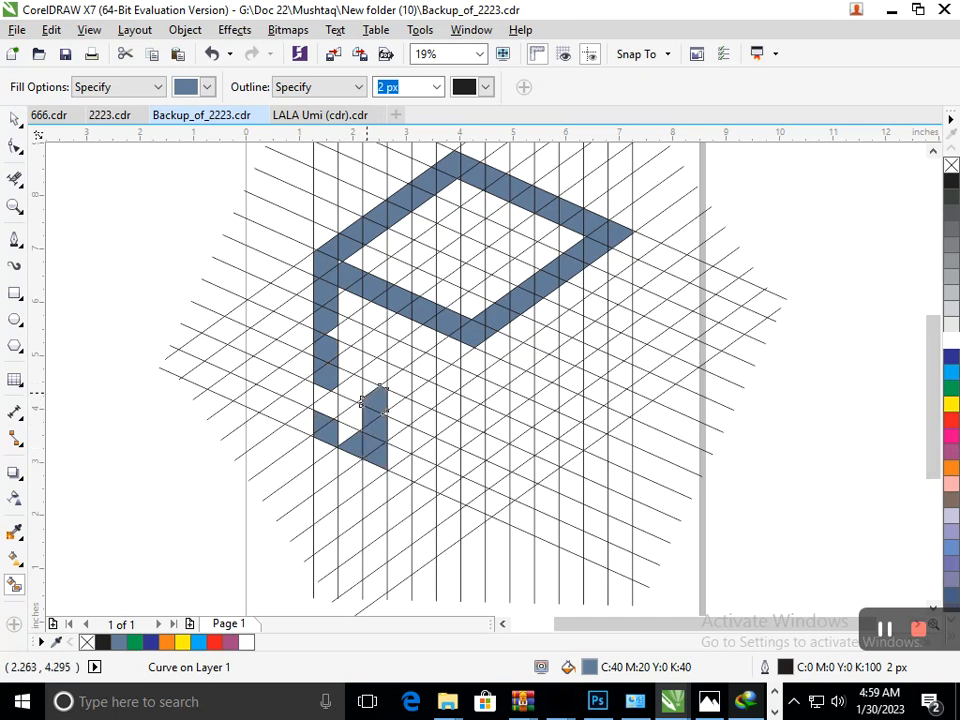
{"action": "left_click", "coordinate": [364, 385]}
{"action": "left_click", "coordinate": [365, 372]}
{"action": "left_click", "coordinate": [366, 358]}
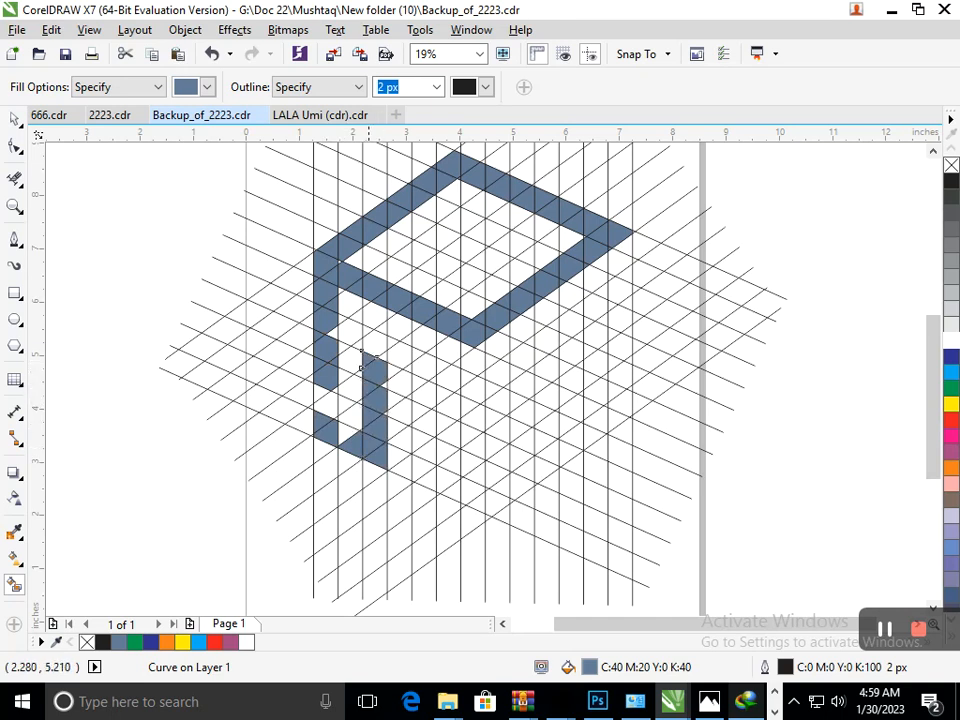
{"action": "left_click", "coordinate": [369, 347]}
Step: Smart-fill main cells descending right from the inner column's top, parallel to the diamond's lower-left side, to below its lower corner
{"action": "left_click", "coordinate": [398, 355]}
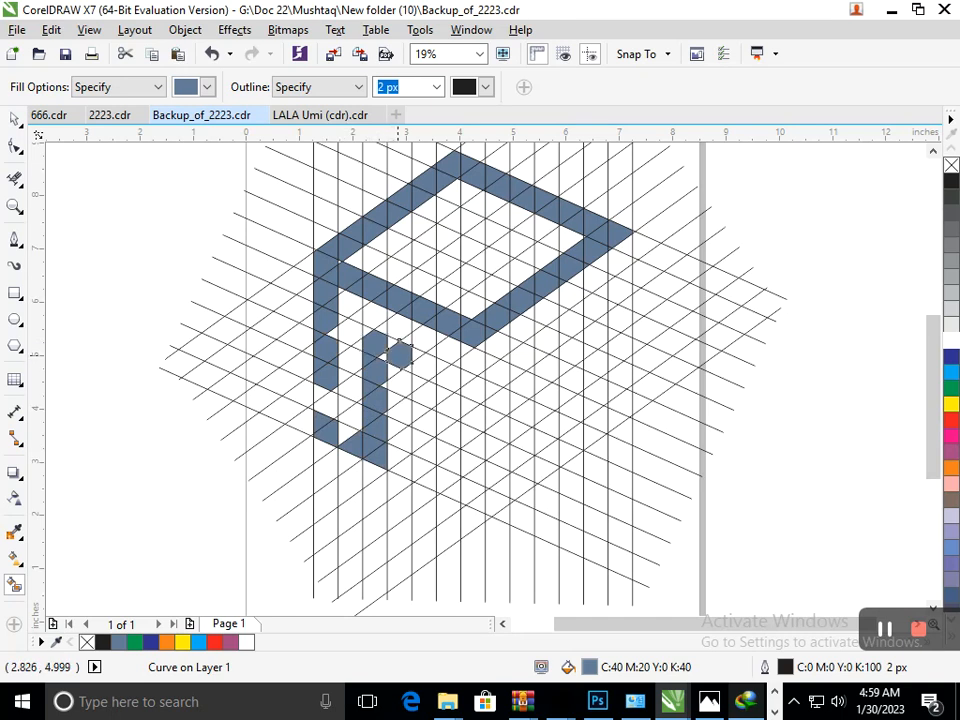
{"action": "left_click", "coordinate": [423, 367]}
{"action": "left_click", "coordinate": [446, 378]}
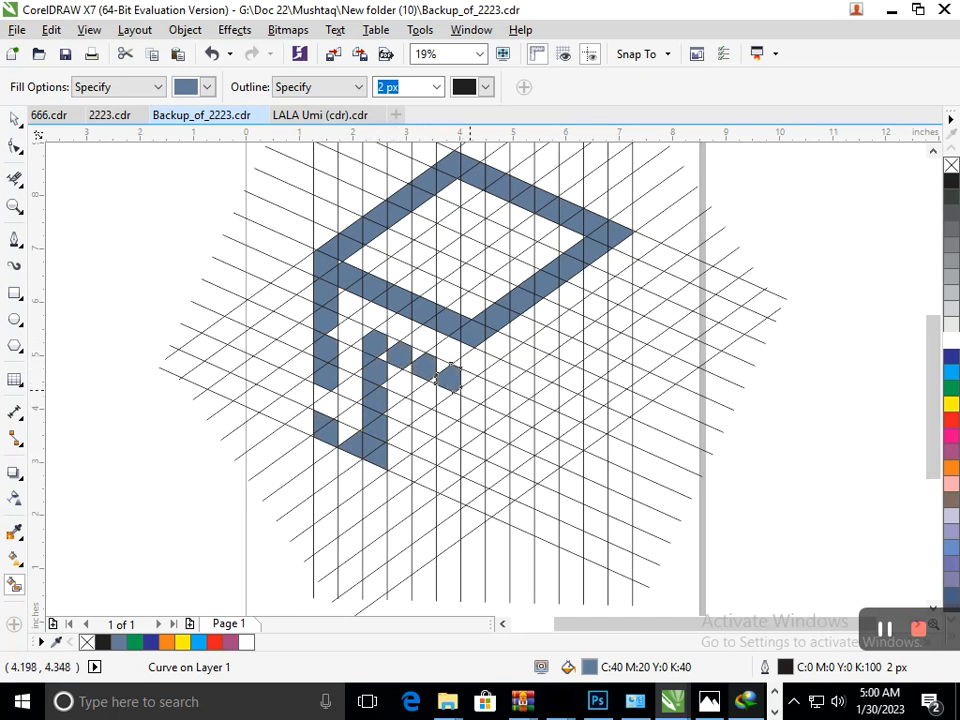
{"action": "left_click", "coordinate": [473, 390]}
Step: Smart-fill main cells rising right to the rightmost grid column, parallel to the diamond's lower-right side
{"action": "left_click", "coordinate": [498, 378]}
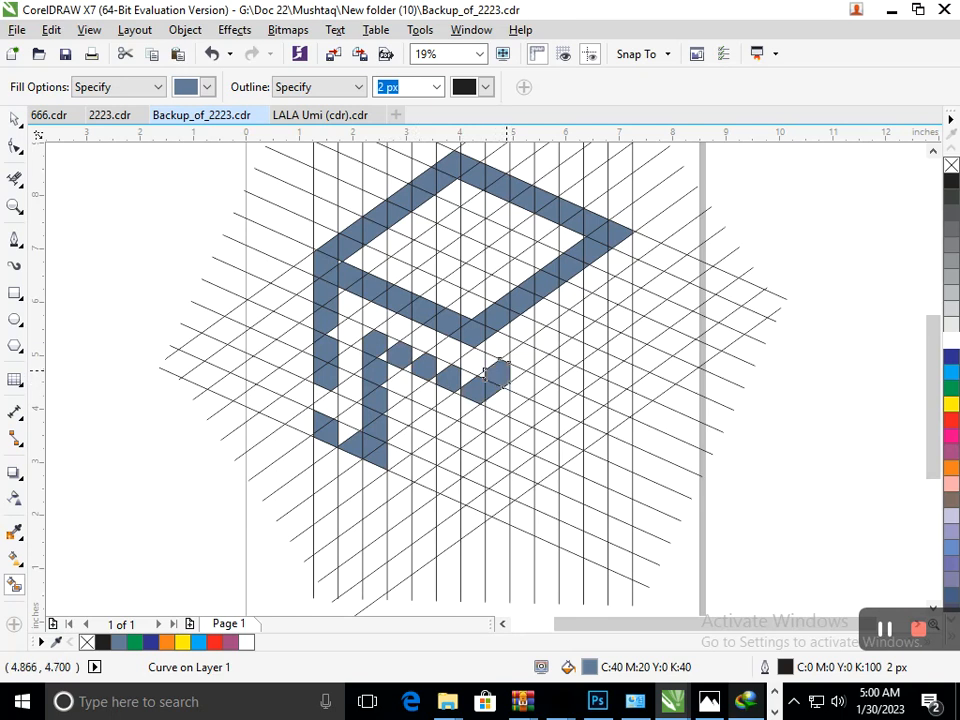
{"action": "left_click", "coordinate": [524, 356]}
{"action": "left_click", "coordinate": [546, 340]}
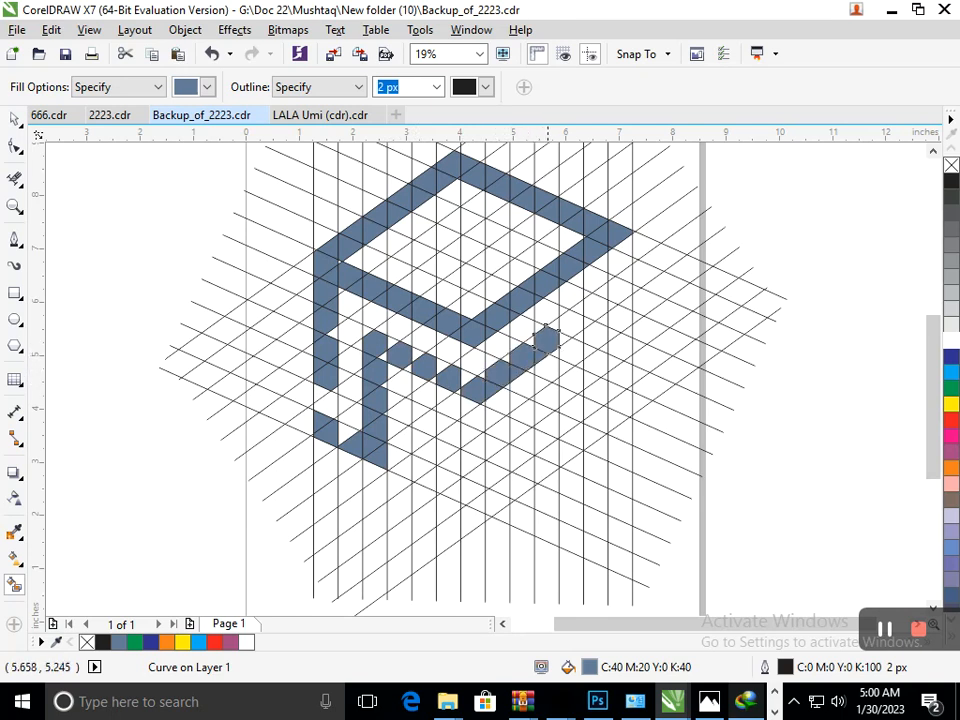
{"action": "left_click", "coordinate": [570, 322]}
{"action": "left_click", "coordinate": [593, 306]}
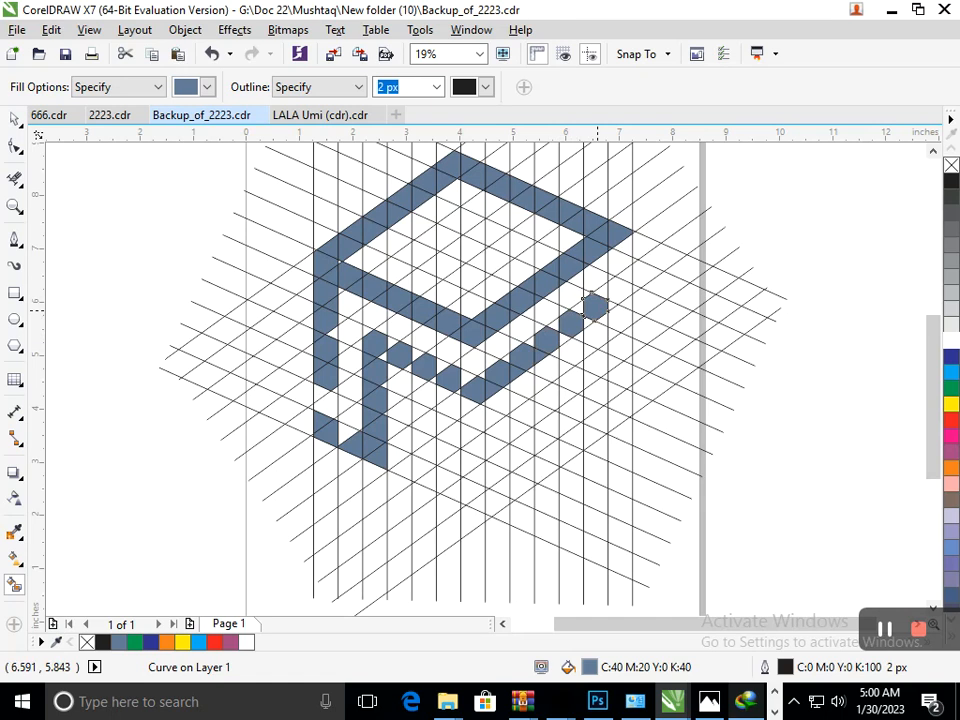
{"action": "left_click", "coordinate": [616, 290]}
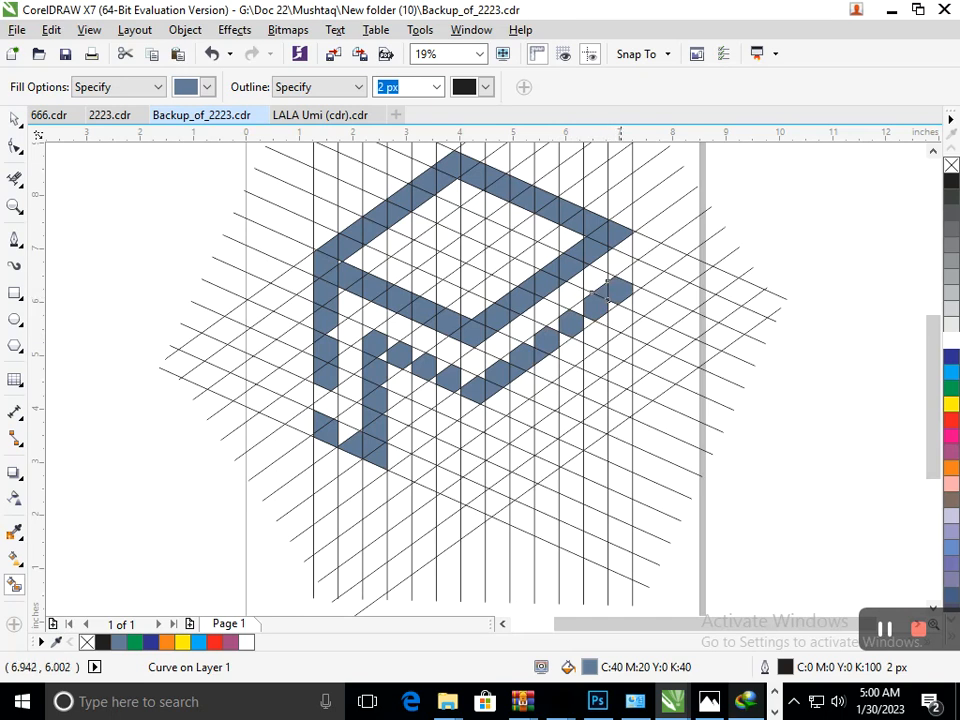
Step: Smart-fill main cells down the rightmost grid column, ending with a triangle near the column's base
{"action": "left_click", "coordinate": [615, 318]}
{"action": "left_click", "coordinate": [612, 346]}
{"action": "left_click", "coordinate": [614, 374]}
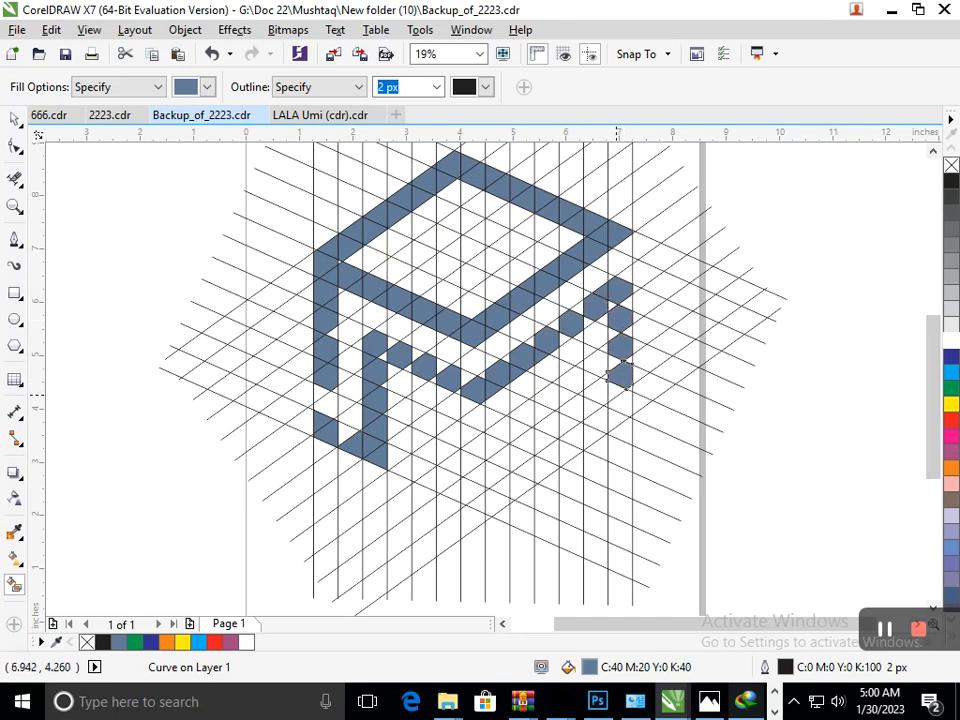
{"action": "left_click", "coordinate": [612, 416]}
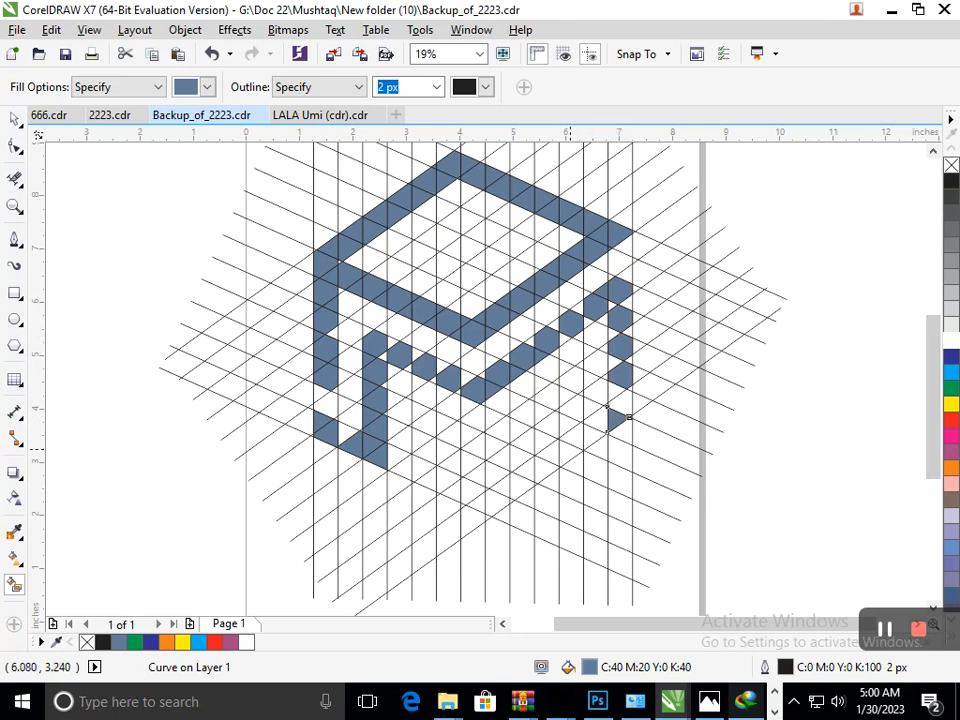
Step: Smart-fill the third grid column from the right, from its slanted base up to the rising strip
{"action": "left_click", "coordinate": [570, 449]}
{"action": "left_click", "coordinate": [575, 433]}
{"action": "left_click", "coordinate": [576, 418]}
{"action": "left_click", "coordinate": [577, 404]}
{"action": "left_click", "coordinate": [577, 380]}
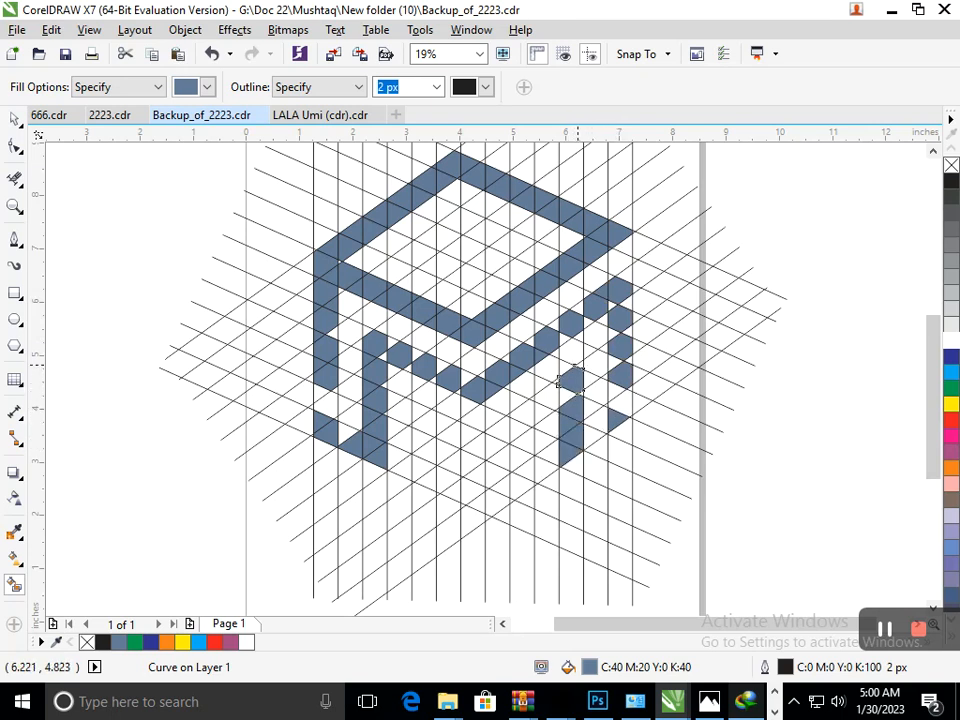
{"action": "left_click", "coordinate": [570, 358]}
{"action": "left_click", "coordinate": [562, 367]}
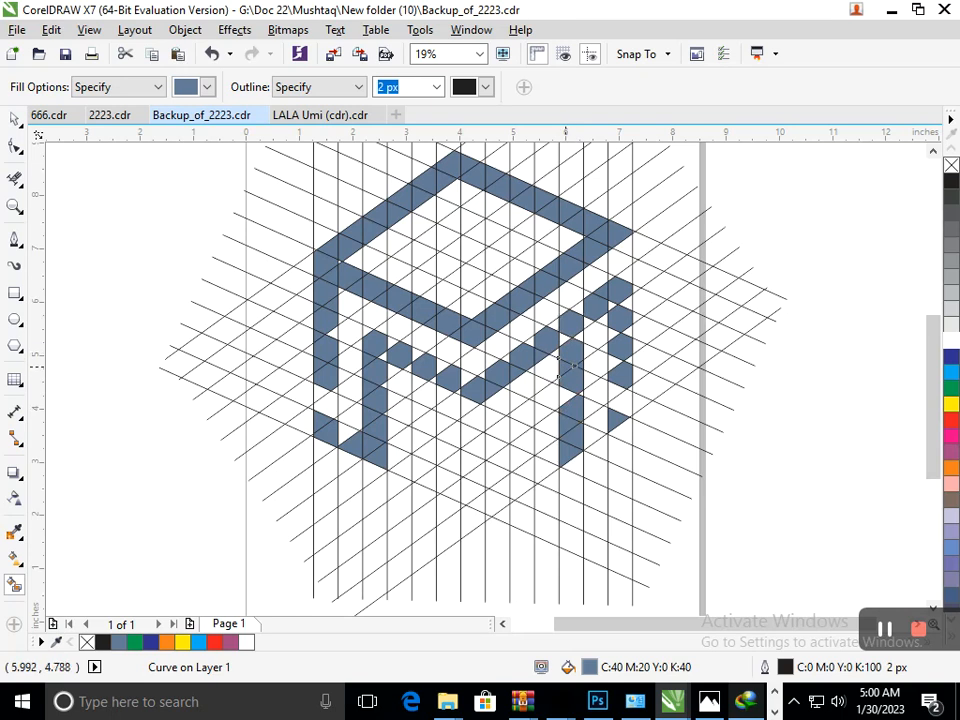
{"action": "left_click", "coordinate": [565, 393]}
Step: Fill the empty triangles where the right inner column meets the rising strip
{"action": "key", "text": "F2"}
{"action": "left_click_drag", "start_coordinate": [536, 302], "coordinate": [624, 382]}
{"action": "left_click", "coordinate": [395, 344]}
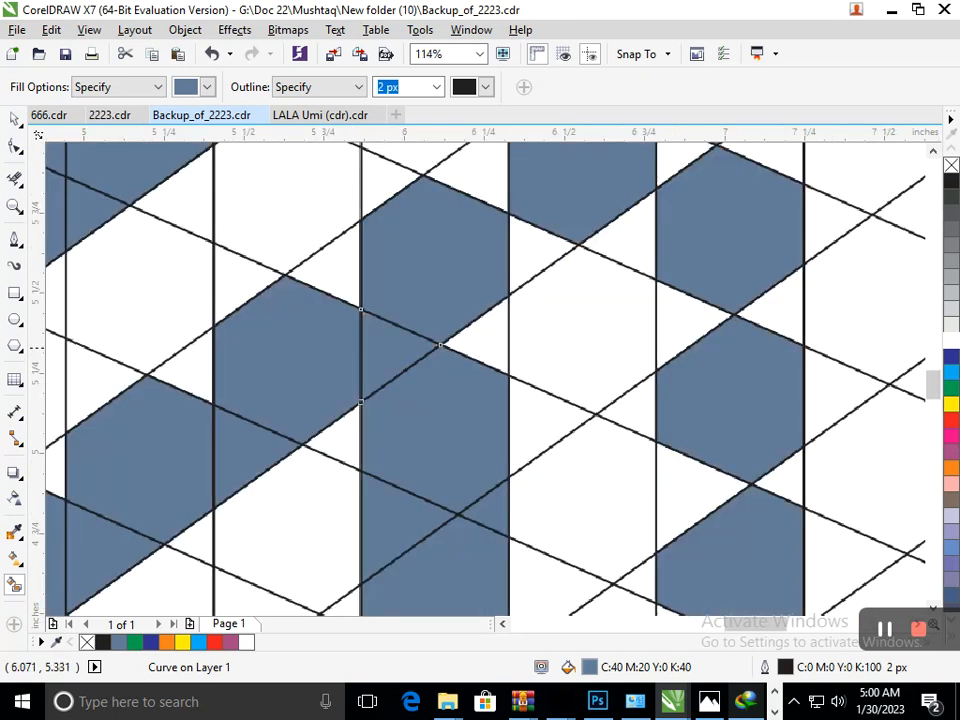
{"action": "left_click", "coordinate": [478, 334]}
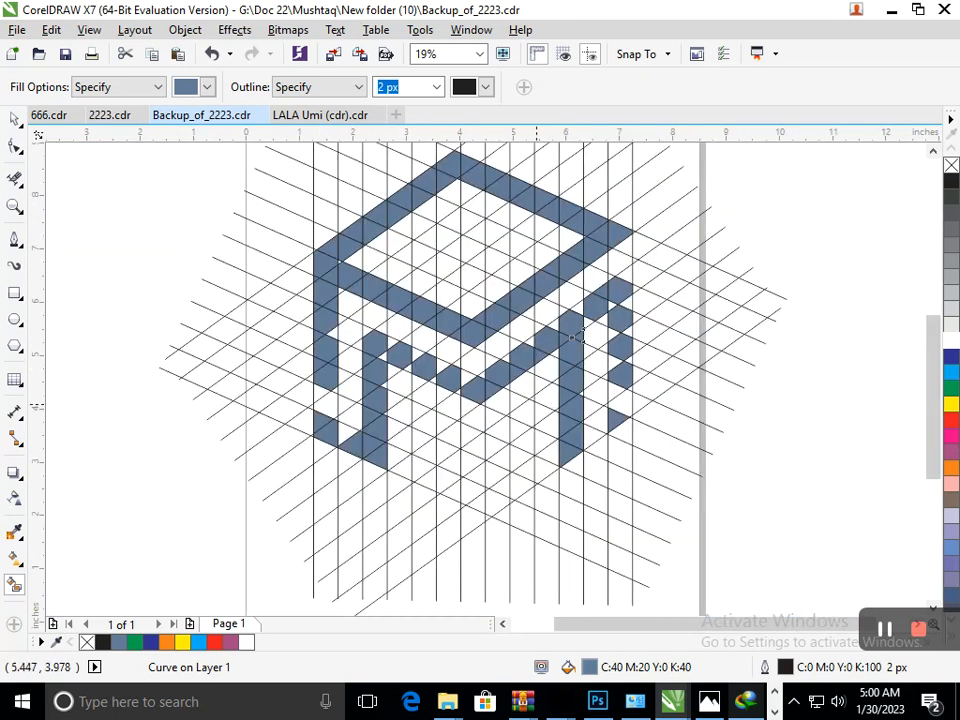
Step: Smart-fill the empty triangles along the rising strip's lower edge, up to its junction with the rightmost column
{"action": "scroll", "coordinate": [575, 337], "scroll_direction": "up", "scroll_amount": 5}
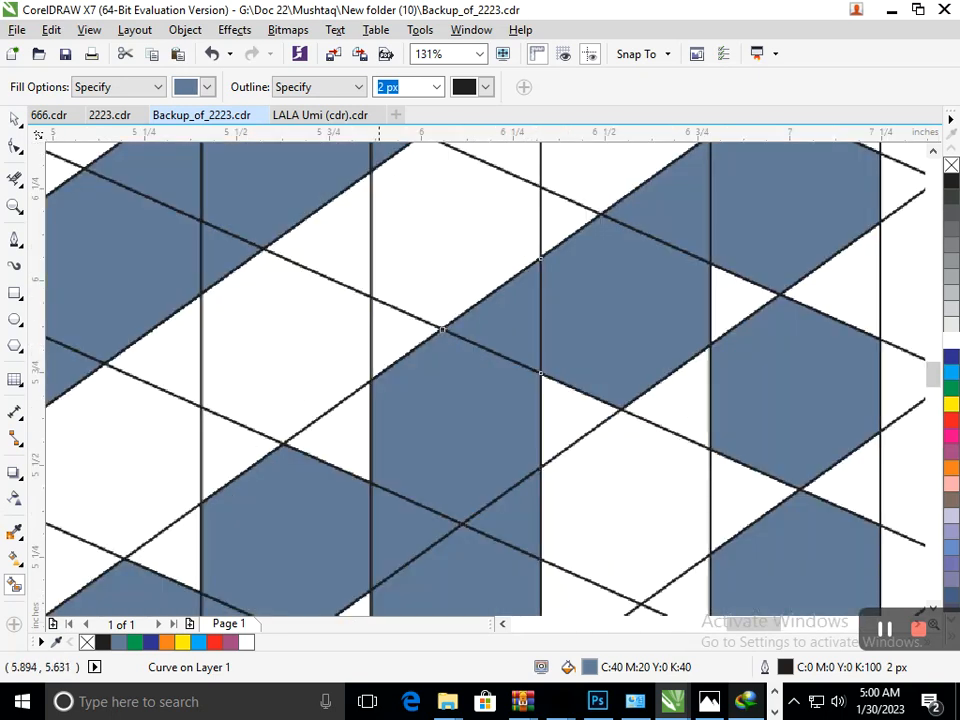
{"action": "left_click", "coordinate": [567, 422]}
{"action": "left_click", "coordinate": [728, 299]}
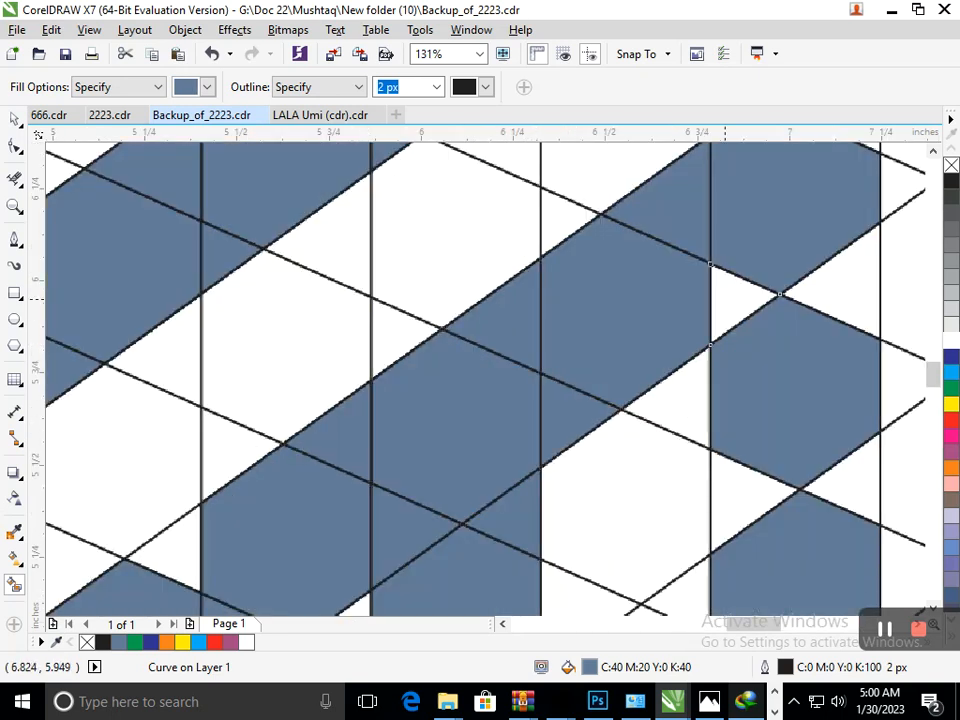
{"action": "scroll", "coordinate": [336, 441], "scroll_direction": "down", "scroll_amount": 5}
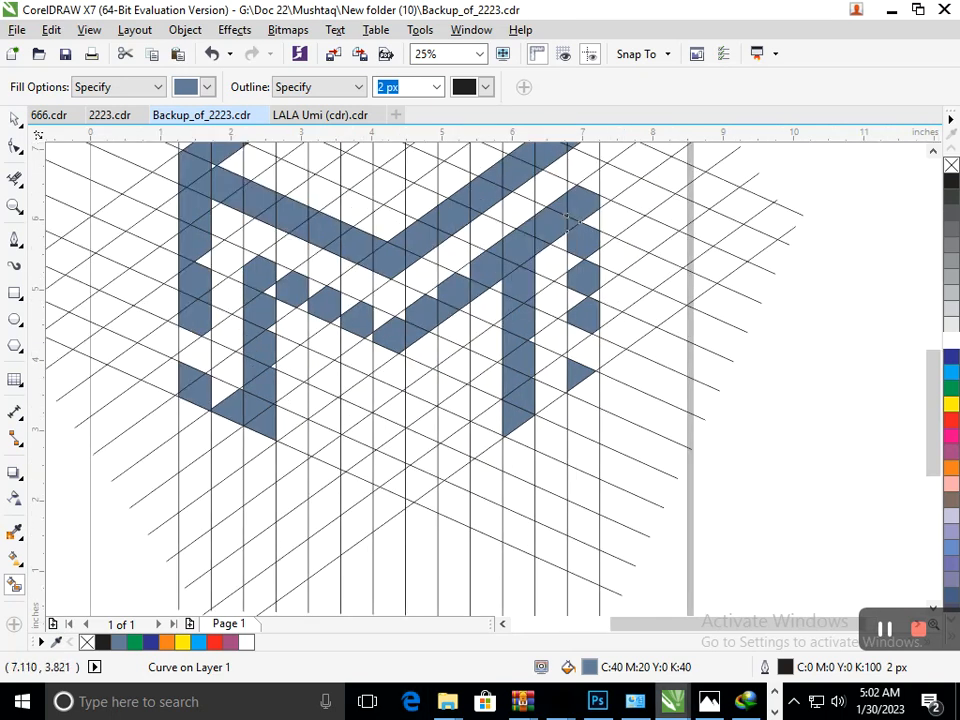
Step: Smart-fill the slanted base joining the two right columns and the empty triangles up the rightmost column to its top
{"action": "left_click", "coordinate": [567, 352]}
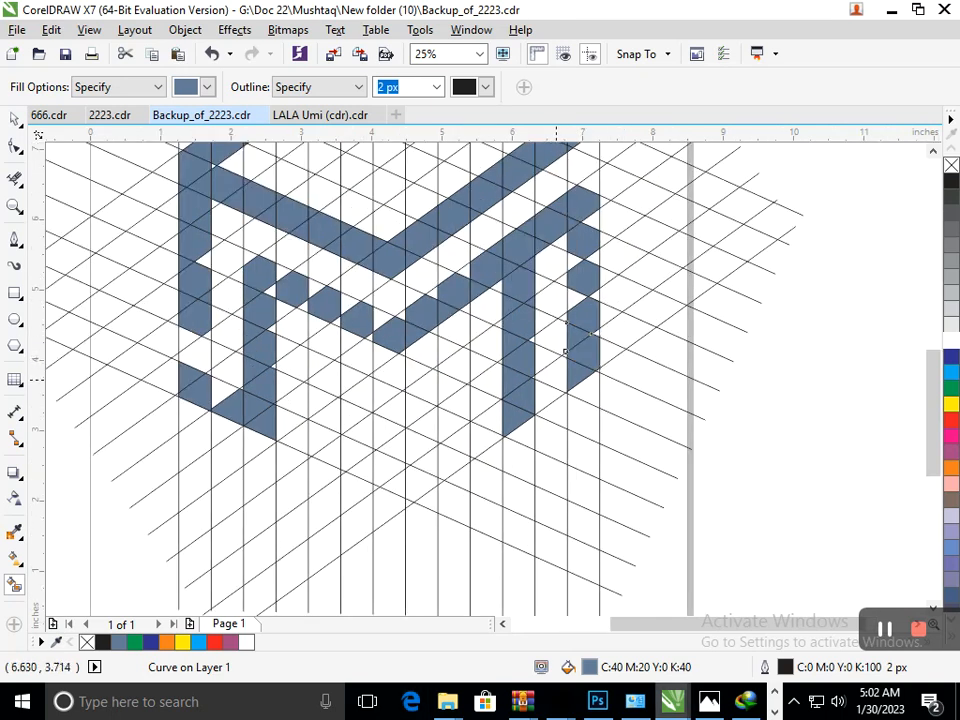
{"action": "left_click", "coordinate": [564, 389]}
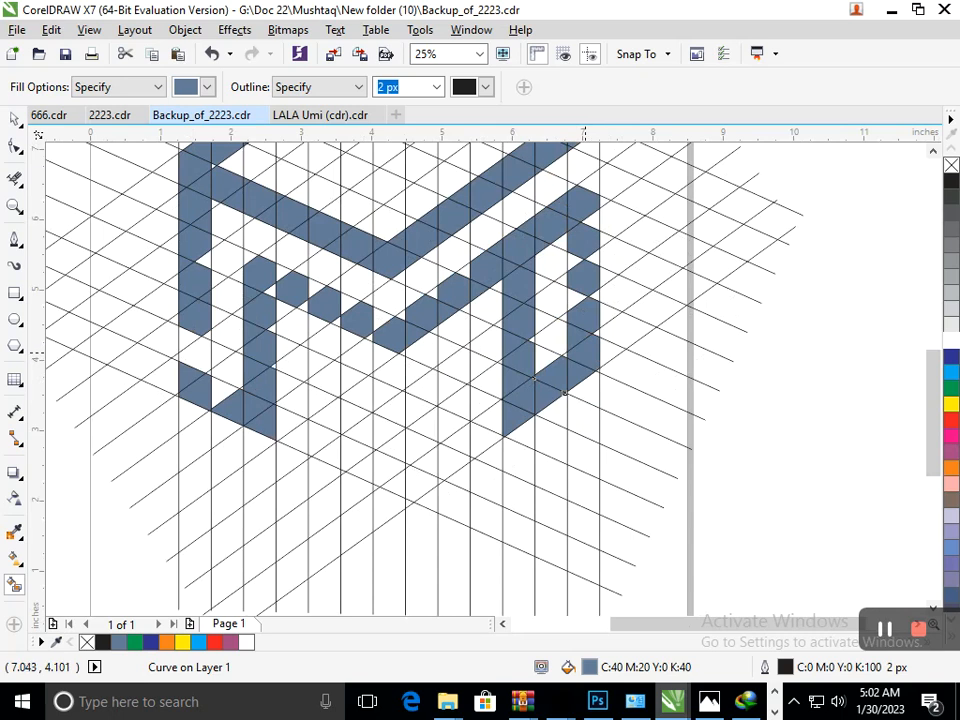
{"action": "scroll", "coordinate": [619, 272], "scroll_direction": "up", "scroll_amount": 3}
{"action": "scroll", "coordinate": [572, 298], "scroll_direction": "up", "scroll_amount": 2}
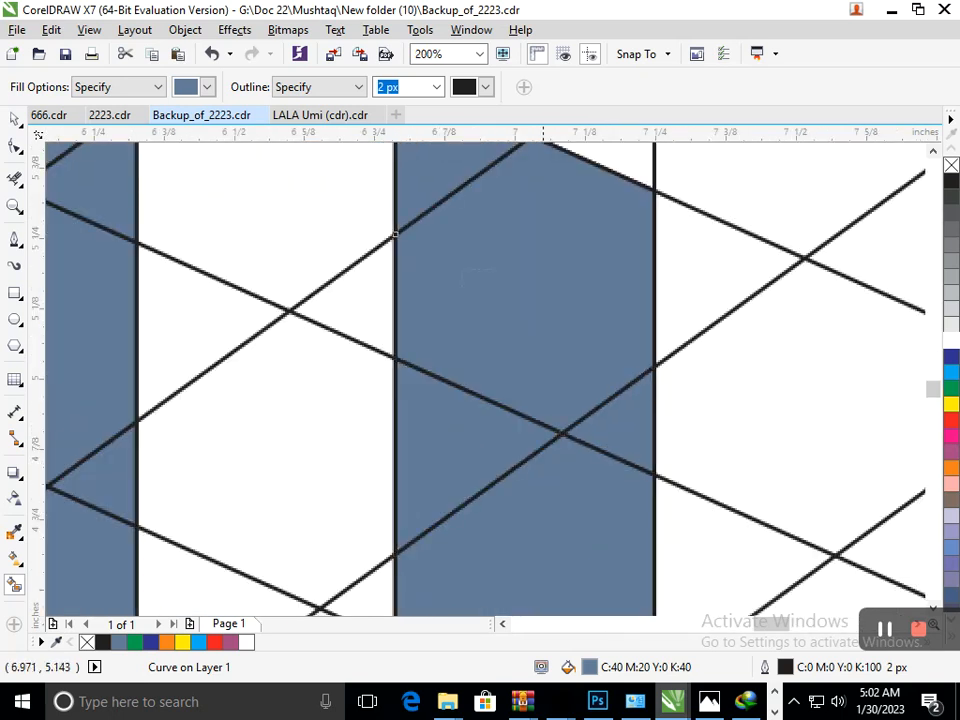
{"action": "scroll", "coordinate": [460, 300], "scroll_direction": "down", "scroll_amount": 2}
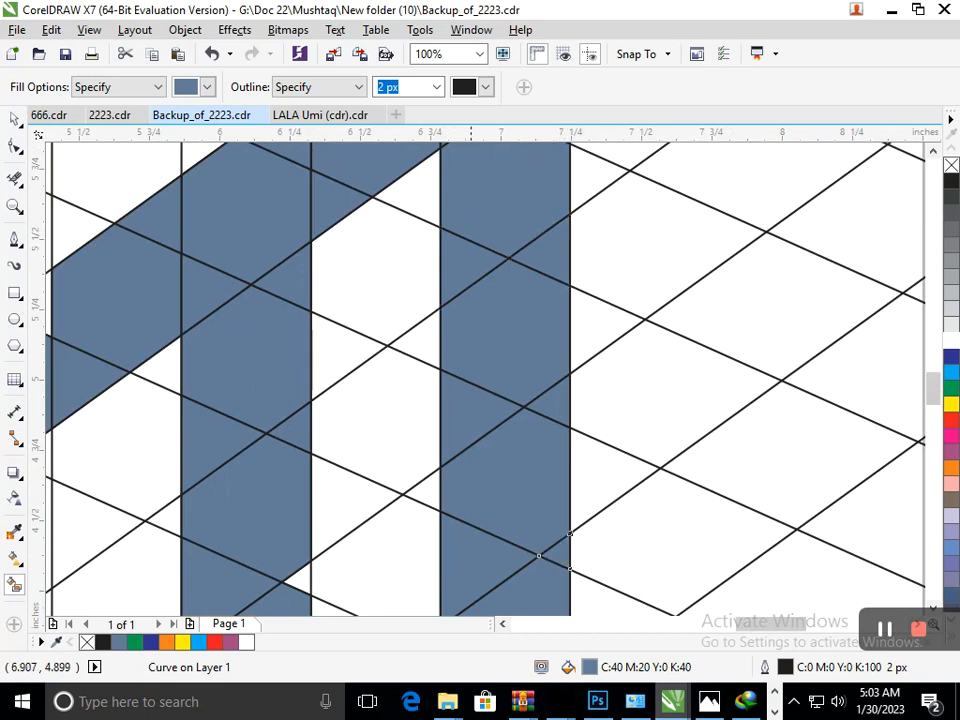
{"action": "scroll", "coordinate": [515, 466], "scroll_direction": "down", "scroll_amount": 1}
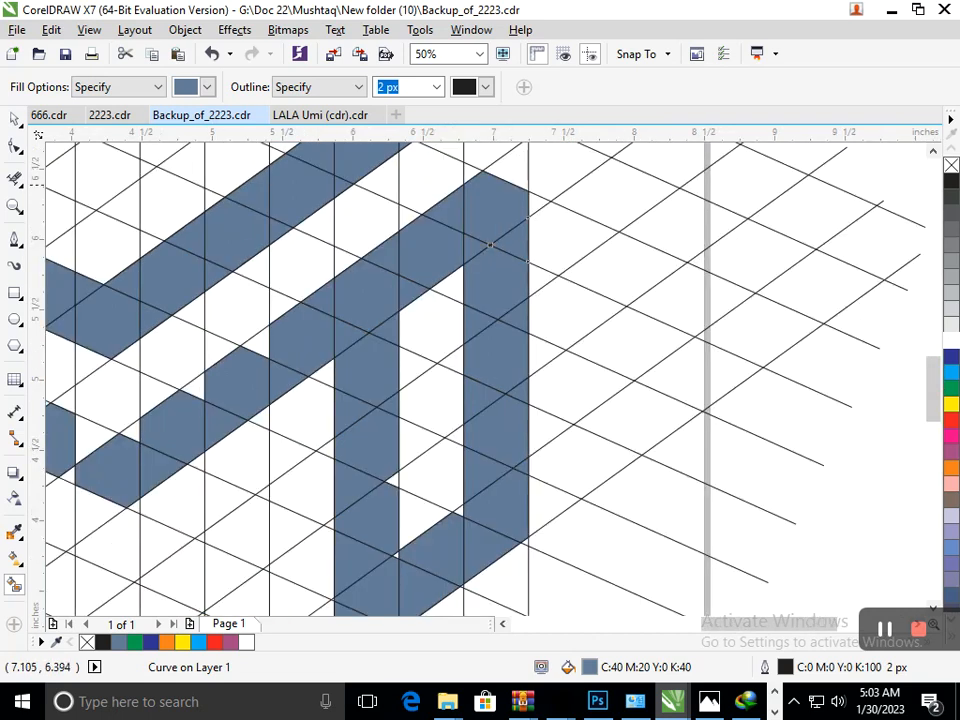
{"action": "scroll", "coordinate": [484, 275], "scroll_direction": "down", "scroll_amount": 1}
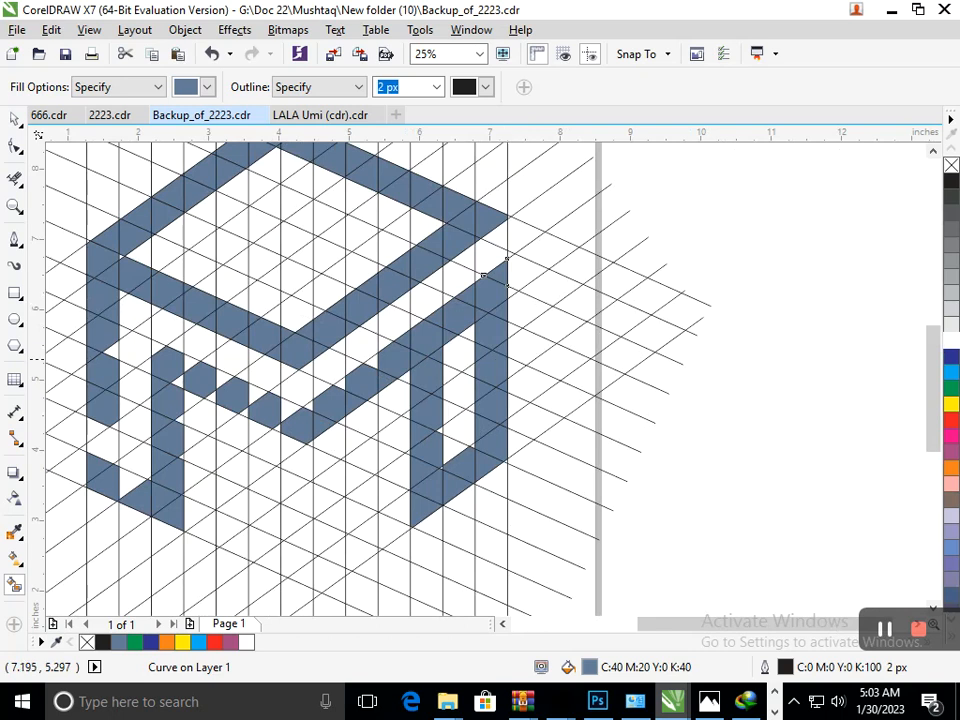
Step: Fill the small leftover triangles where the right leg's slanted base meets its two columns
{"action": "scroll", "coordinate": [484, 275], "scroll_direction": "up", "scroll_amount": 3}
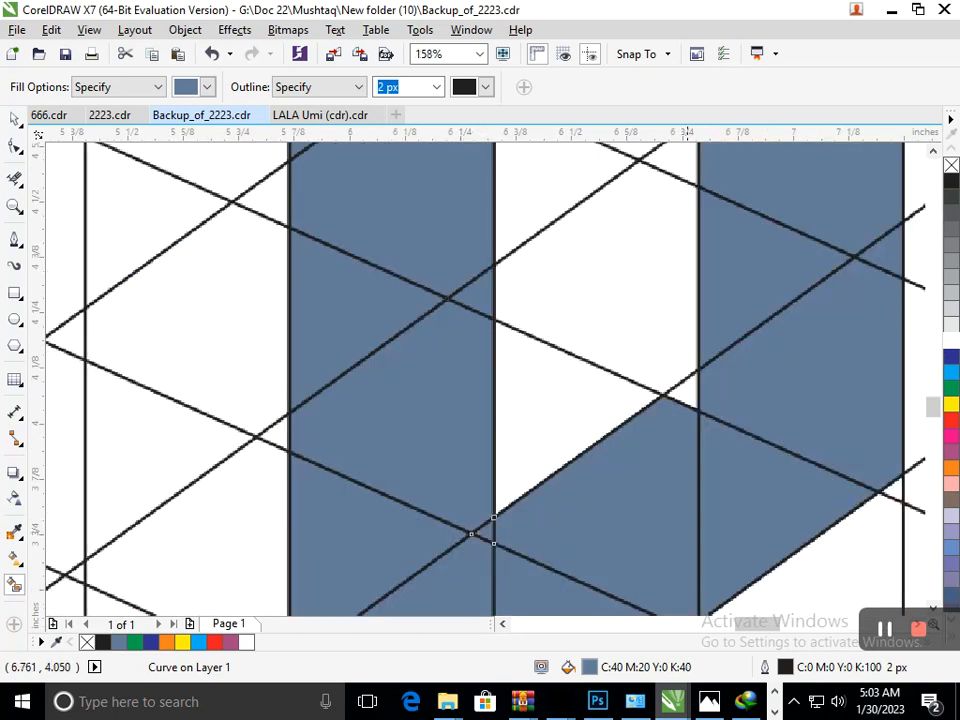
{"action": "scroll", "coordinate": [470, 447], "scroll_direction": "down", "scroll_amount": 3}
{"action": "scroll", "coordinate": [470, 447], "scroll_direction": "up", "scroll_amount": 3}
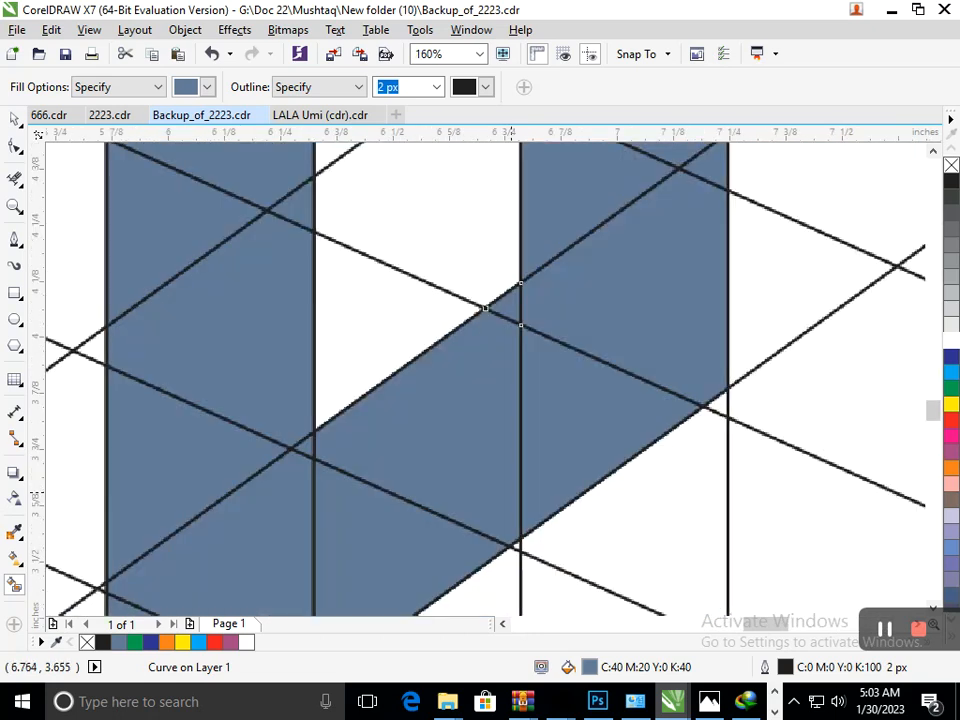
{"action": "scroll", "coordinate": [477, 420], "scroll_direction": "down", "scroll_amount": 3}
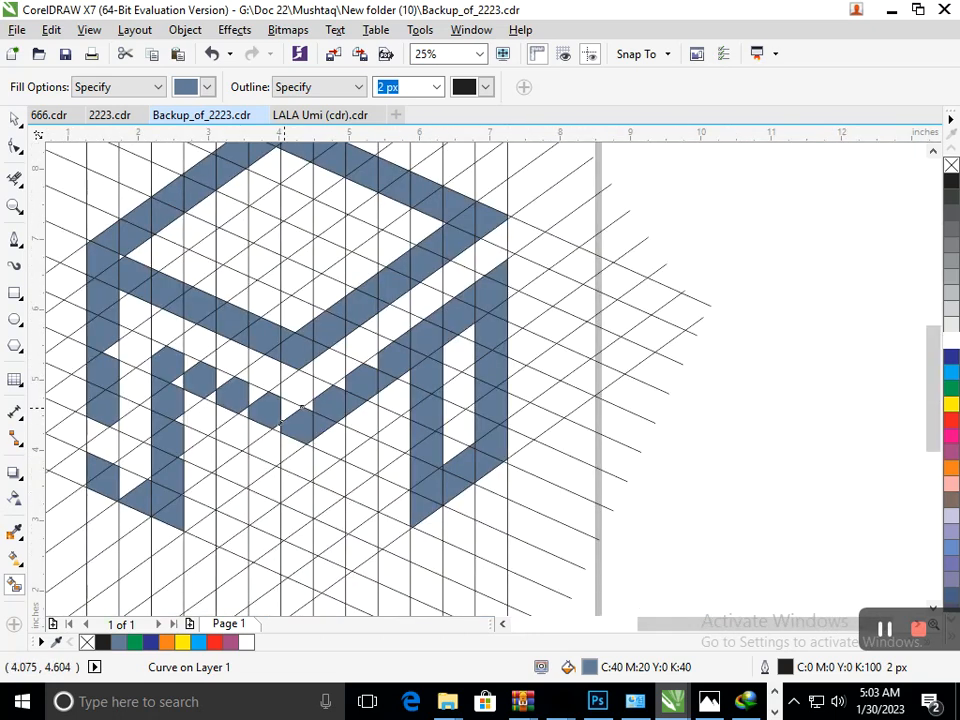
Step: Smart-fill the empty triangles along the descending strip of the M, from its low point back to the left inner column
{"action": "left_click", "coordinate": [254, 388]}
{"action": "left_click", "coordinate": [218, 382]}
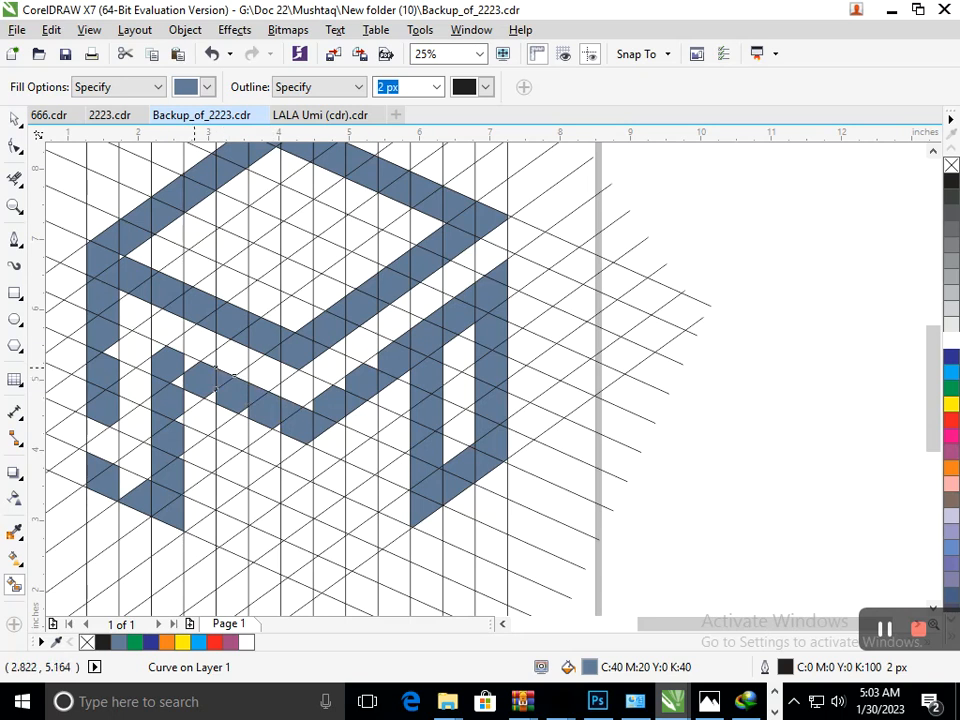
{"action": "left_click", "coordinate": [185, 368]}
{"action": "left_click", "coordinate": [181, 379]}
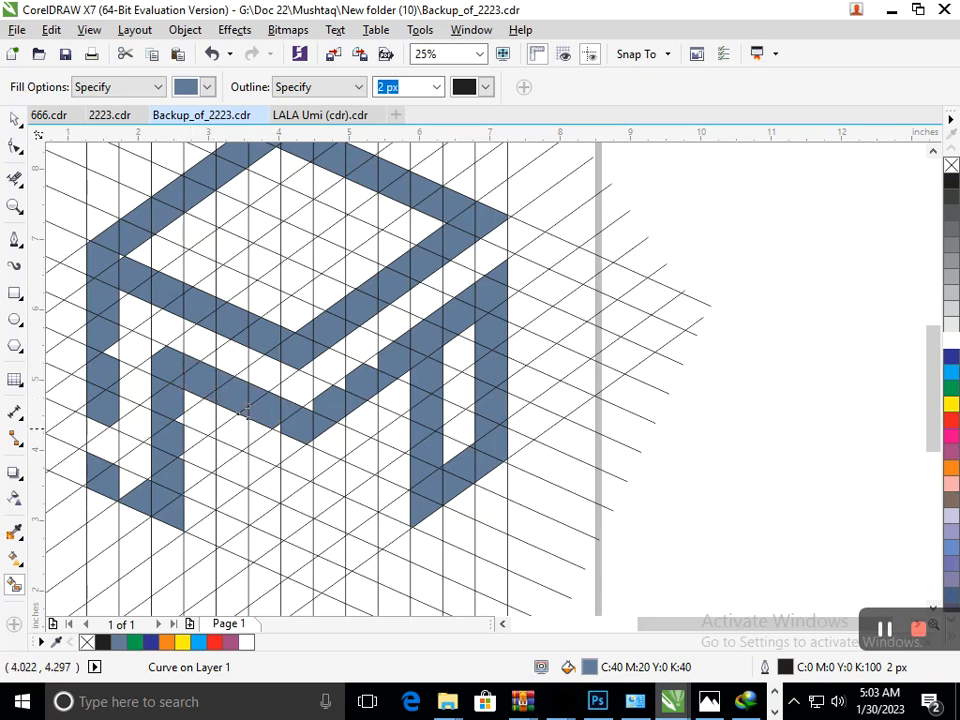
Step: Fill the empty triangles along the upper edge of the M's rising strip
{"action": "scroll", "coordinate": [301, 413], "scroll_direction": "up", "scroll_amount": 5}
{"action": "scroll", "coordinate": [340, 383], "scroll_direction": "down", "scroll_amount": 5}
{"action": "scroll", "coordinate": [340, 383], "scroll_direction": "up", "scroll_amount": 5}
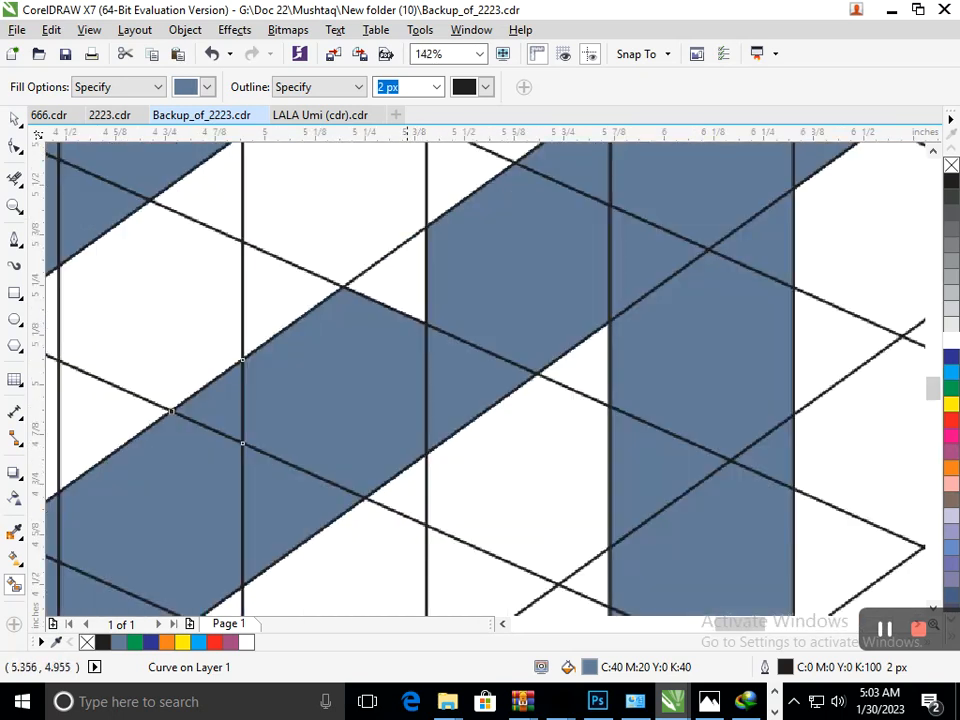
{"action": "scroll", "coordinate": [375, 365], "scroll_direction": "down", "scroll_amount": 5}
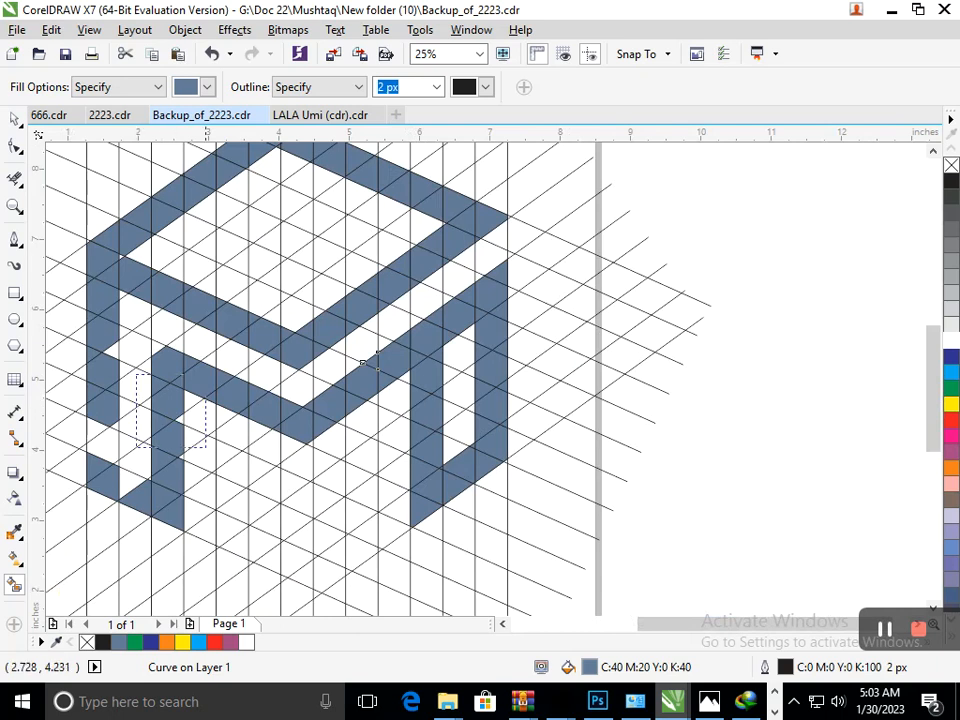
Step: Fill the empty triangles in the left inner column and extend its top to a pointed left corner
{"action": "scroll", "coordinate": [375, 365], "scroll_direction": "up", "scroll_amount": 5}
{"action": "scroll", "coordinate": [336, 407], "scroll_direction": "down", "scroll_amount": 5}
{"action": "scroll", "coordinate": [178, 420], "scroll_direction": "up", "scroll_amount": 5}
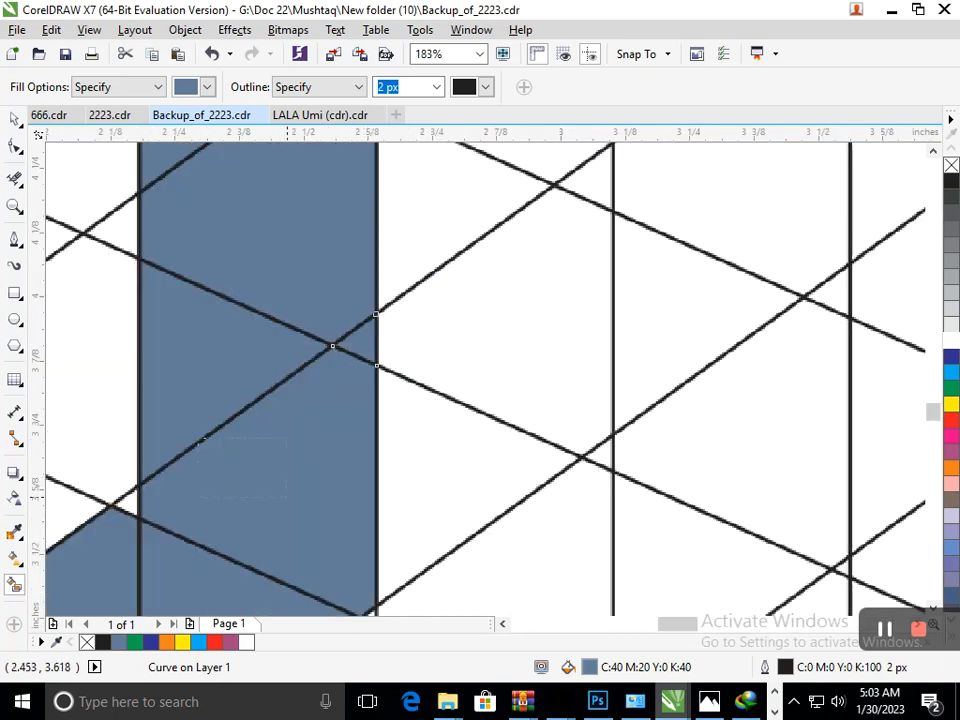
{"action": "scroll", "coordinate": [180, 457], "scroll_direction": "down", "scroll_amount": 5}
{"action": "scroll", "coordinate": [150, 355], "scroll_direction": "up", "scroll_amount": 4}
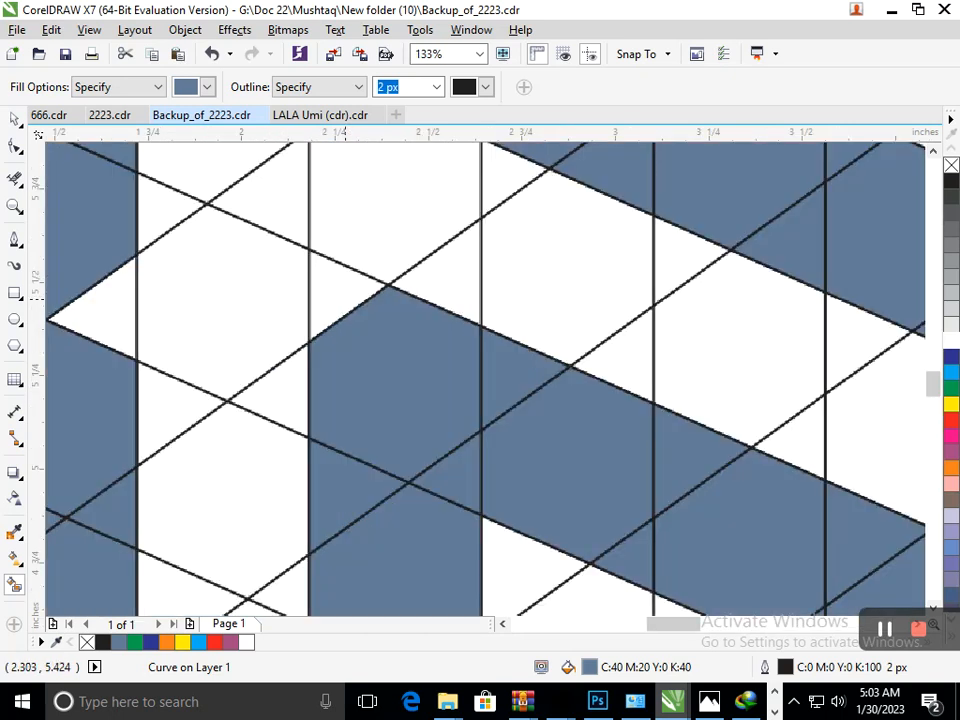
{"action": "scroll", "coordinate": [152, 347], "scroll_direction": "down", "scroll_amount": 4}
Step: Fill the empty triangles down the leftmost column and the small one at the diamond's left inner corner
{"action": "scroll", "coordinate": [152, 347], "scroll_direction": "up", "scroll_amount": 4}
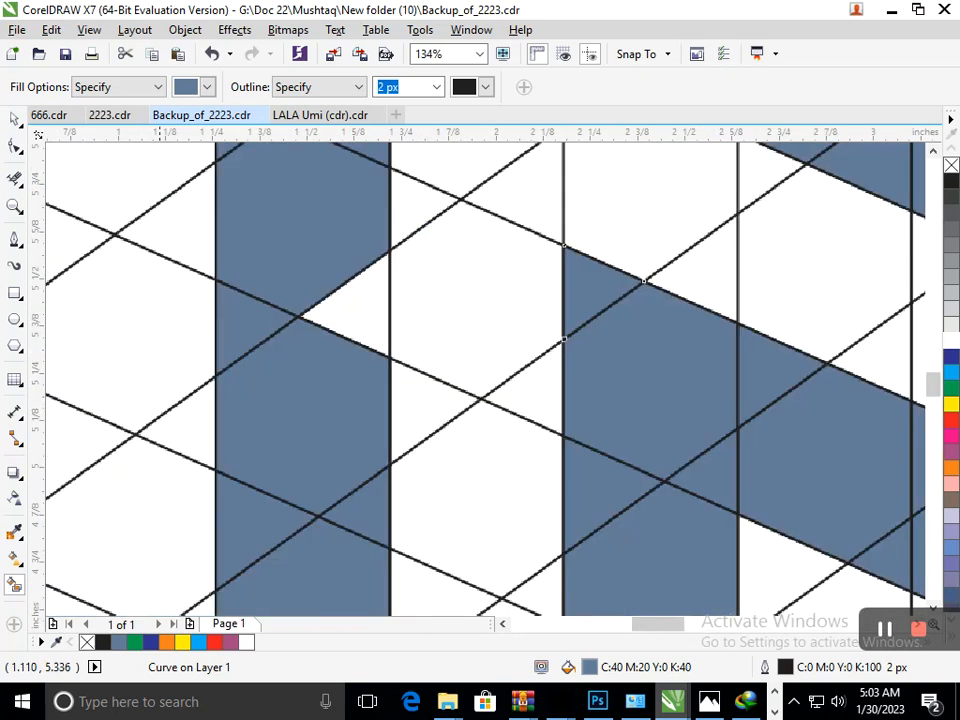
{"action": "scroll", "coordinate": [110, 352], "scroll_direction": "down", "scroll_amount": 4}
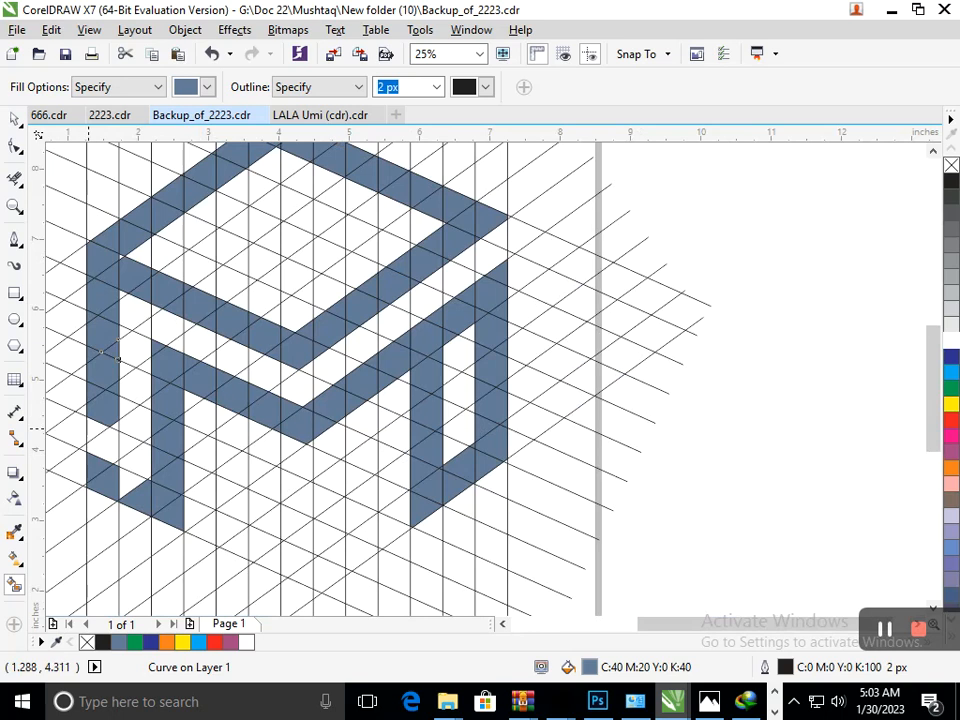
{"action": "scroll", "coordinate": [104, 345], "scroll_direction": "up", "scroll_amount": 5}
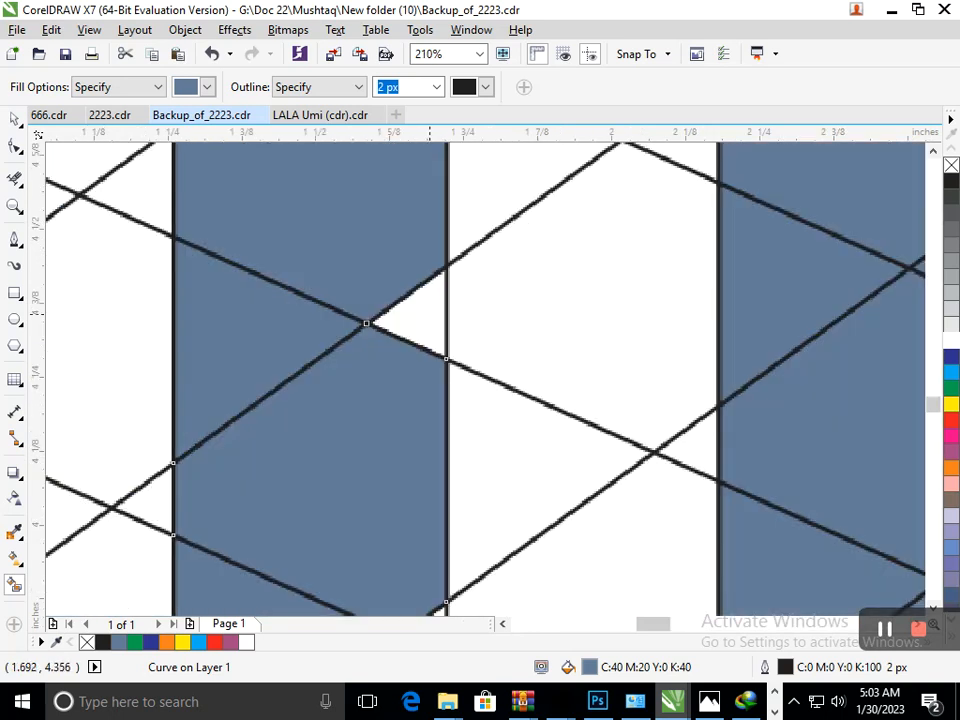
{"action": "scroll", "coordinate": [106, 353], "scroll_direction": "down", "scroll_amount": 5}
{"action": "scroll", "coordinate": [106, 353], "scroll_direction": "up", "scroll_amount": 6}
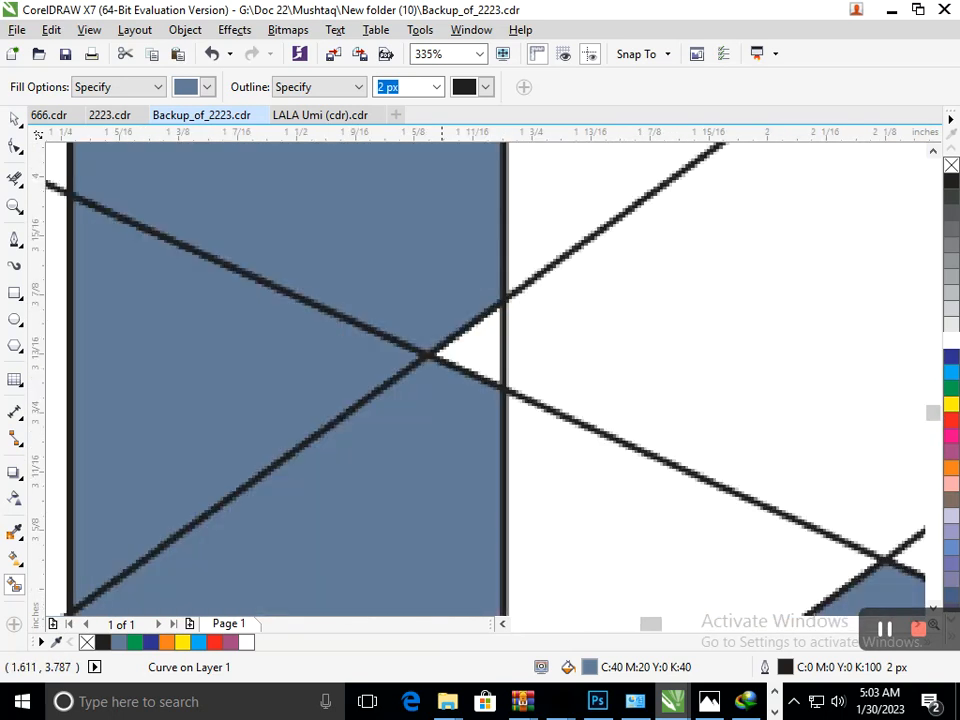
{"action": "scroll", "coordinate": [342, 420], "scroll_direction": "down", "scroll_amount": 6}
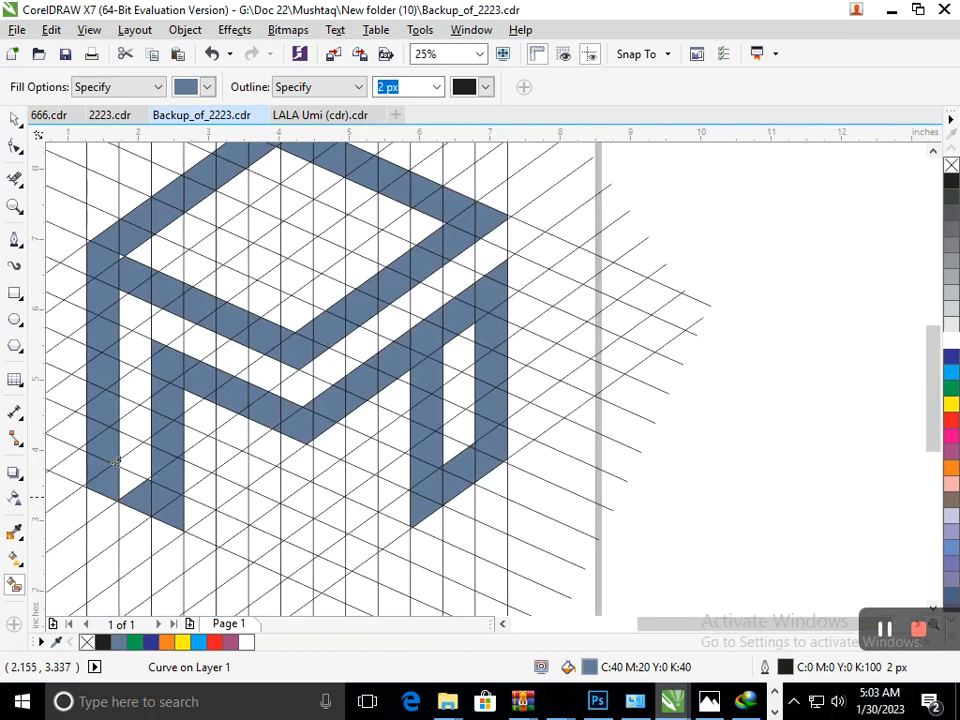
{"action": "scroll", "coordinate": [119, 256], "scroll_direction": "up", "scroll_amount": 5}
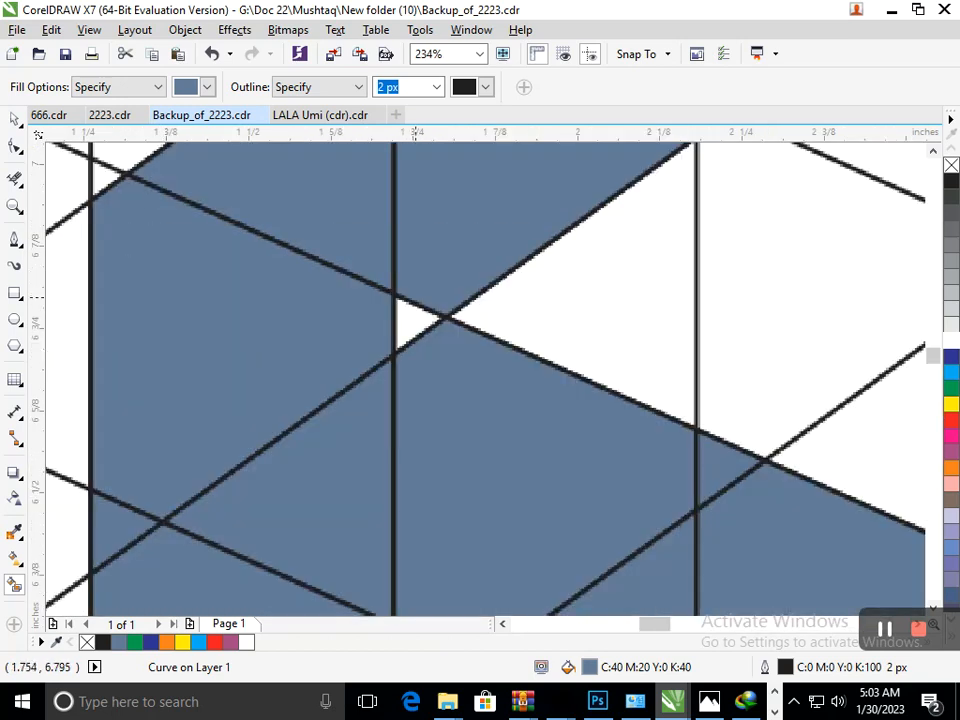
{"action": "scroll", "coordinate": [119, 256], "scroll_direction": "down", "scroll_amount": 5}
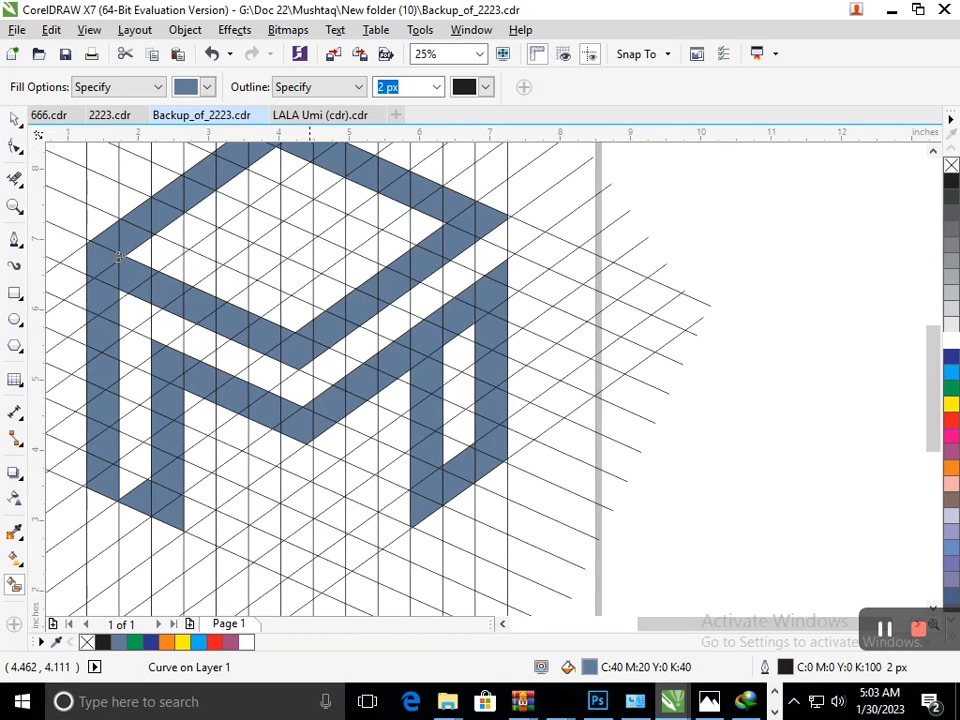
Step: Smart-fill the gap between the diamond's right corner and the top of the rightmost column
{"action": "right_click", "coordinate": [447, 701]}
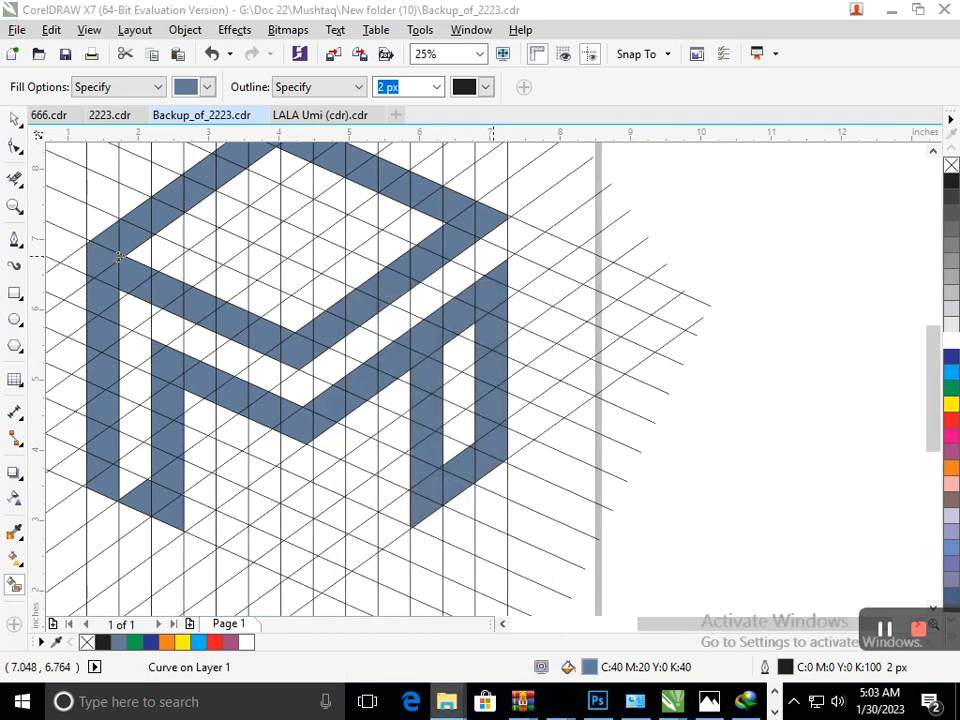
{"action": "left_click", "coordinate": [479, 238]}
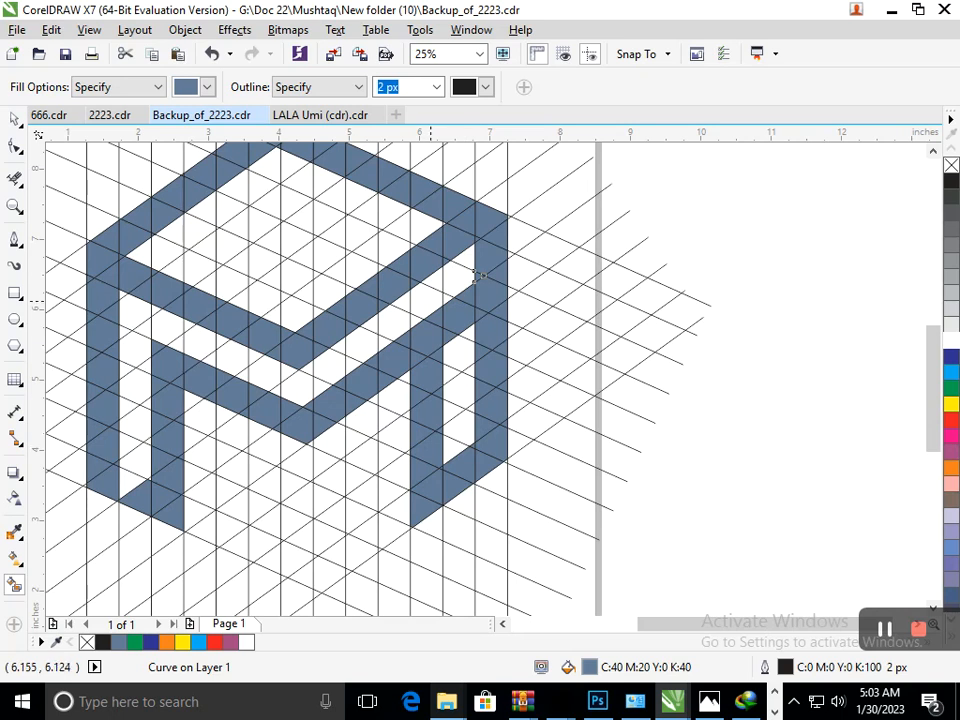
Step: Smart-fill an inner strip in the diamond, descending left from near its top and parallel to the upper-left side
{"action": "scroll", "coordinate": [477, 275], "scroll_direction": "down", "scroll_amount": 1}
{"action": "left_click", "coordinate": [449, 318]}
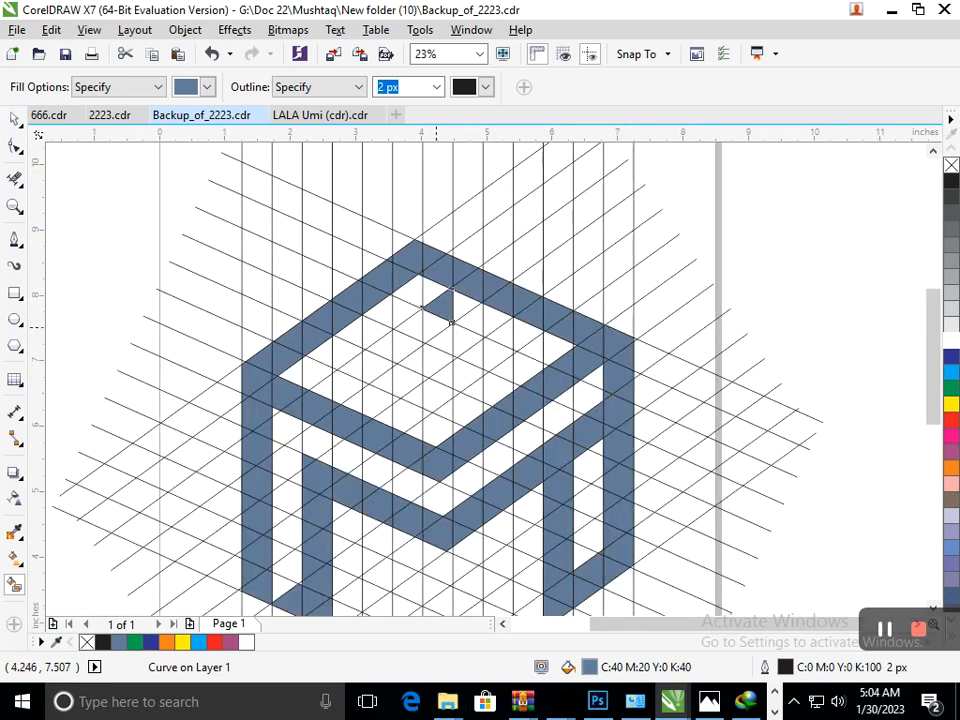
{"action": "left_click", "coordinate": [434, 328]}
{"action": "left_click", "coordinate": [411, 327]}
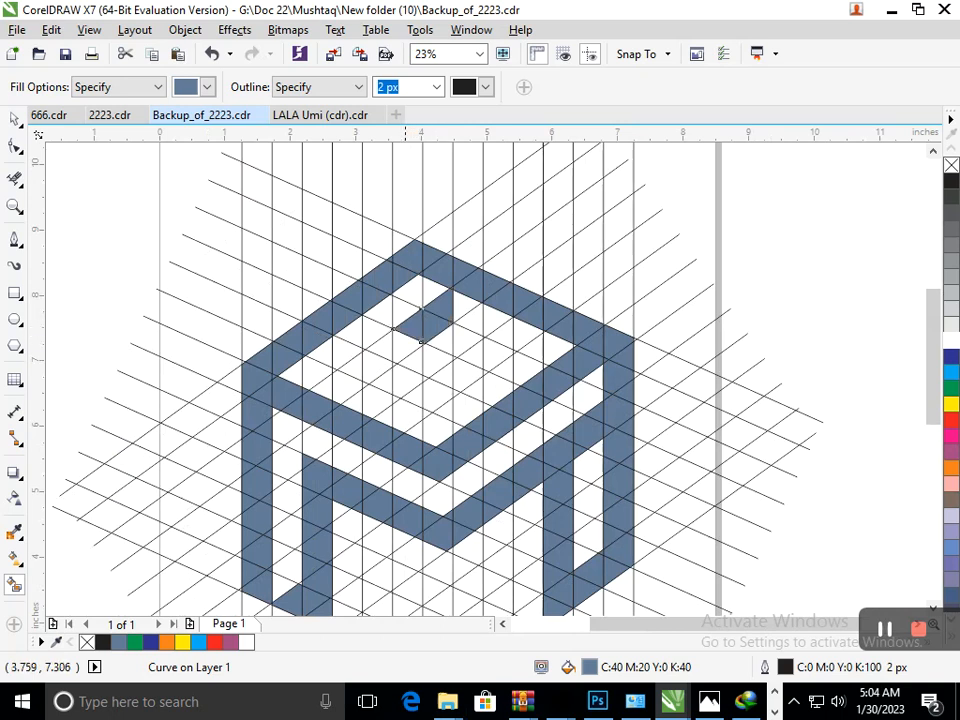
{"action": "left_click", "coordinate": [405, 341]}
{"action": "left_click", "coordinate": [386, 345]}
{"action": "left_click", "coordinate": [370, 364]}
{"action": "left_click", "coordinate": [352, 371]}
Step: Continue the inner strip down to the right with Smart Fill, parallel to the diamond's lower-left side
{"action": "left_click", "coordinate": [385, 381]}
{"action": "left_click", "coordinate": [404, 386]}
{"action": "left_click", "coordinate": [412, 395]}
{"action": "left_click", "coordinate": [432, 398]}
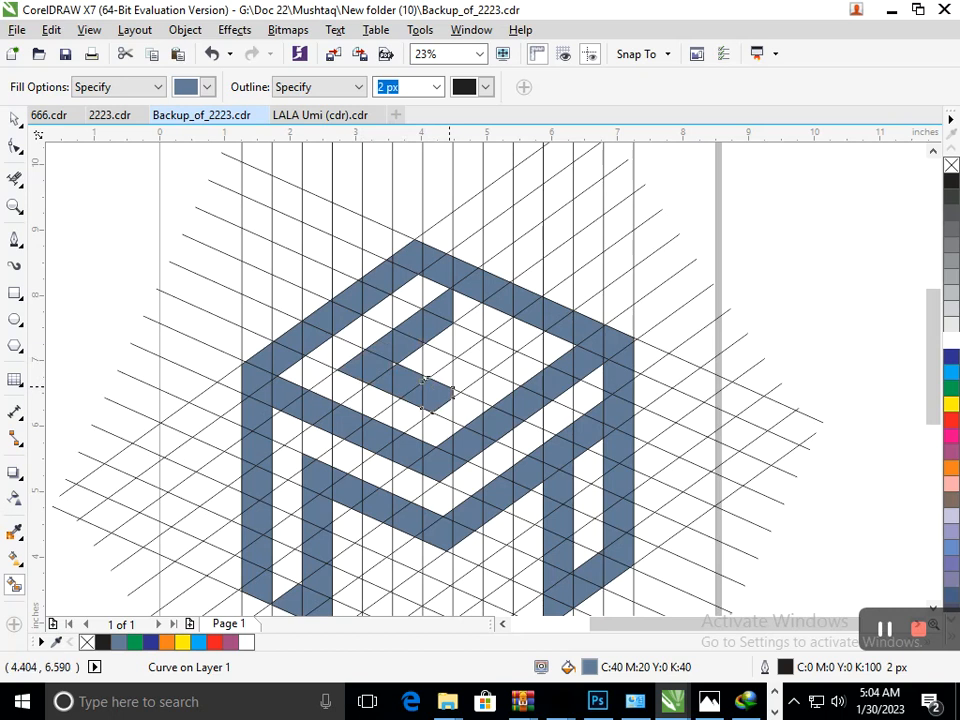
Step: Smart-fill a short strip rising right to the diamond's centre, and join the inner strip's top to the diamond's upper-right side
{"action": "left_click", "coordinate": [458, 377]}
{"action": "left_click", "coordinate": [468, 366]}
{"action": "left_click", "coordinate": [486, 356]}
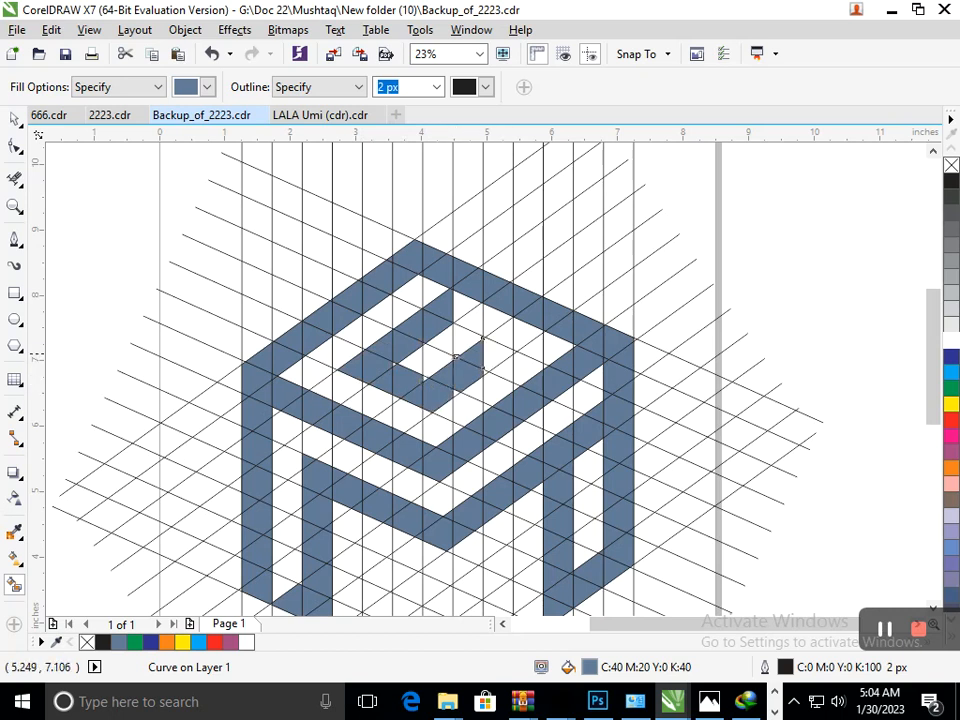
{"action": "left_click", "coordinate": [500, 353]}
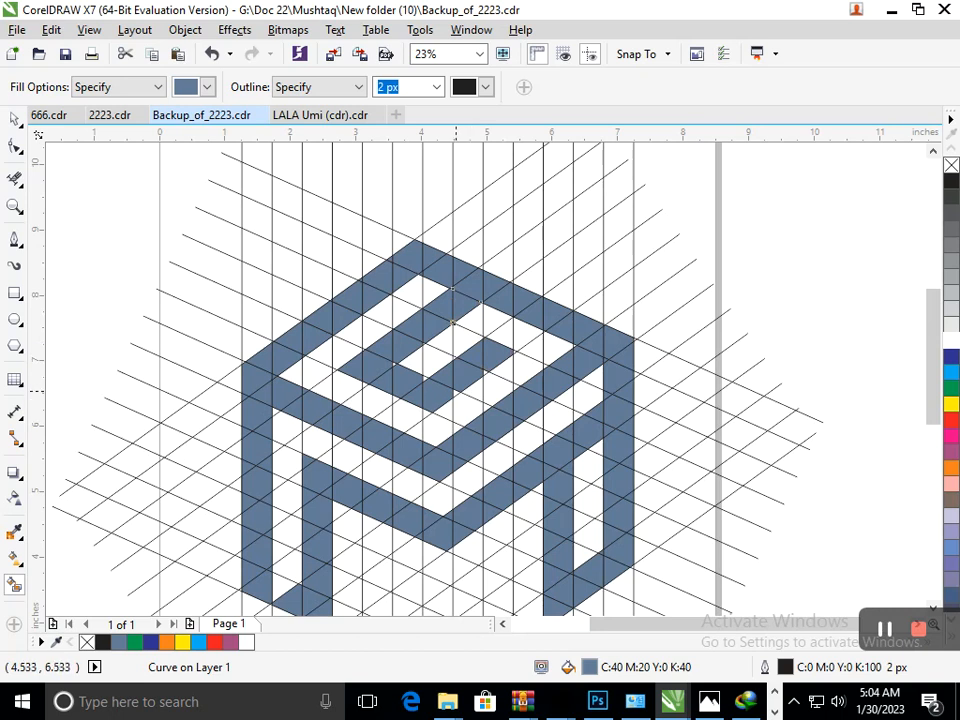
{"action": "left_click", "coordinate": [493, 390]}
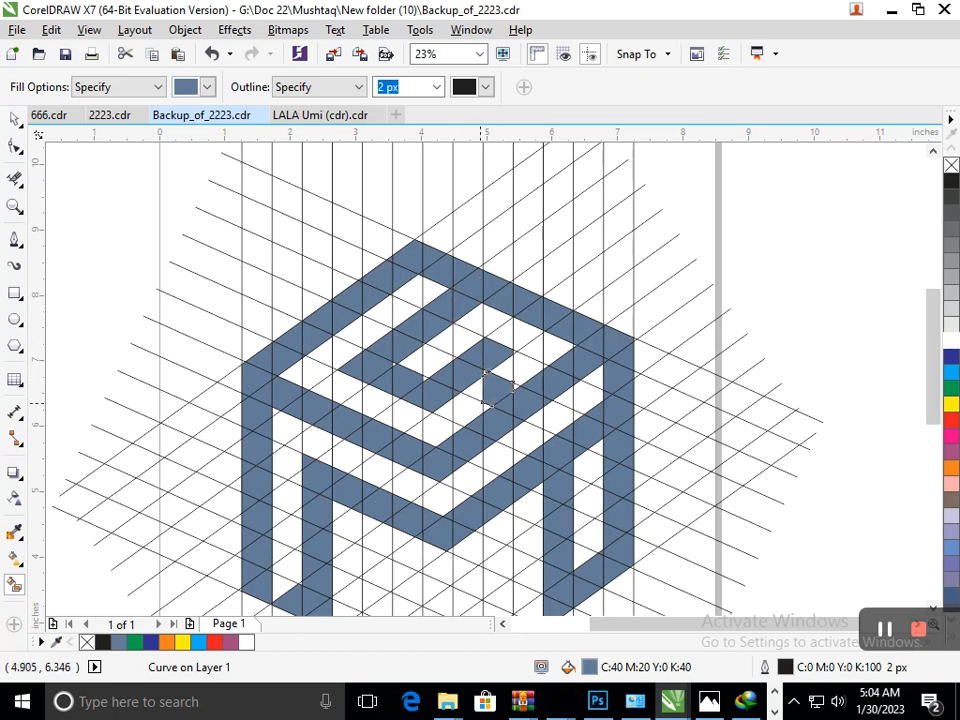
{"action": "key", "text": "ctrl+z"}
Step: Fill the small empty triangles at the inner corners where the diamond's inner strips meet
{"action": "key", "text": "F2"}
{"action": "left_click_drag", "start_coordinate": [479, 429], "coordinate": [387, 344]}
{"action": "left_click", "coordinate": [259, 251]}
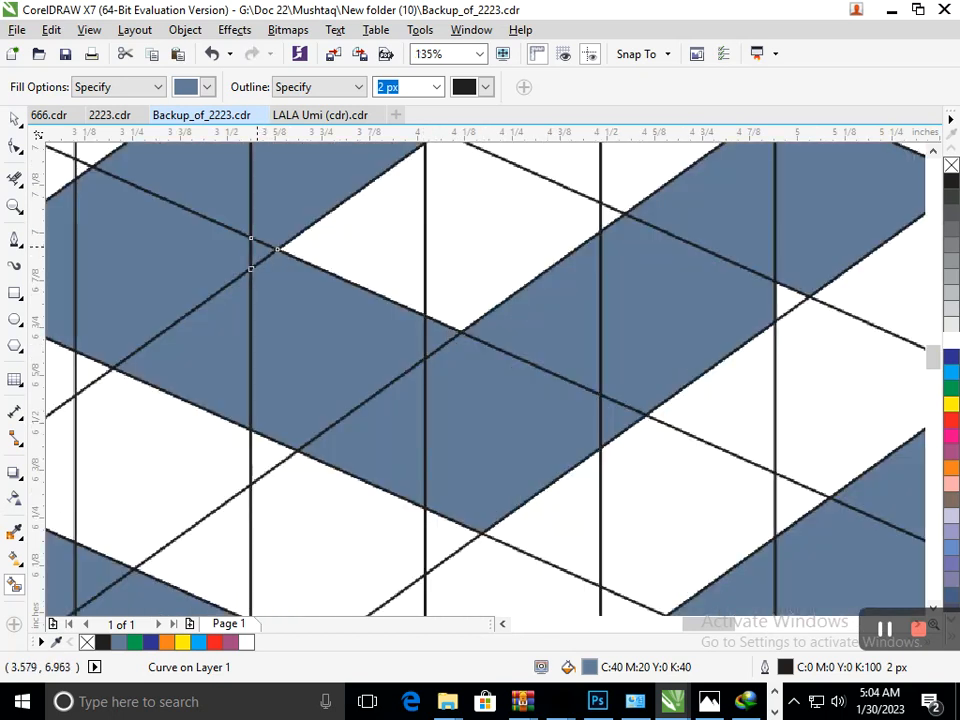
{"action": "key", "text": "F3"}
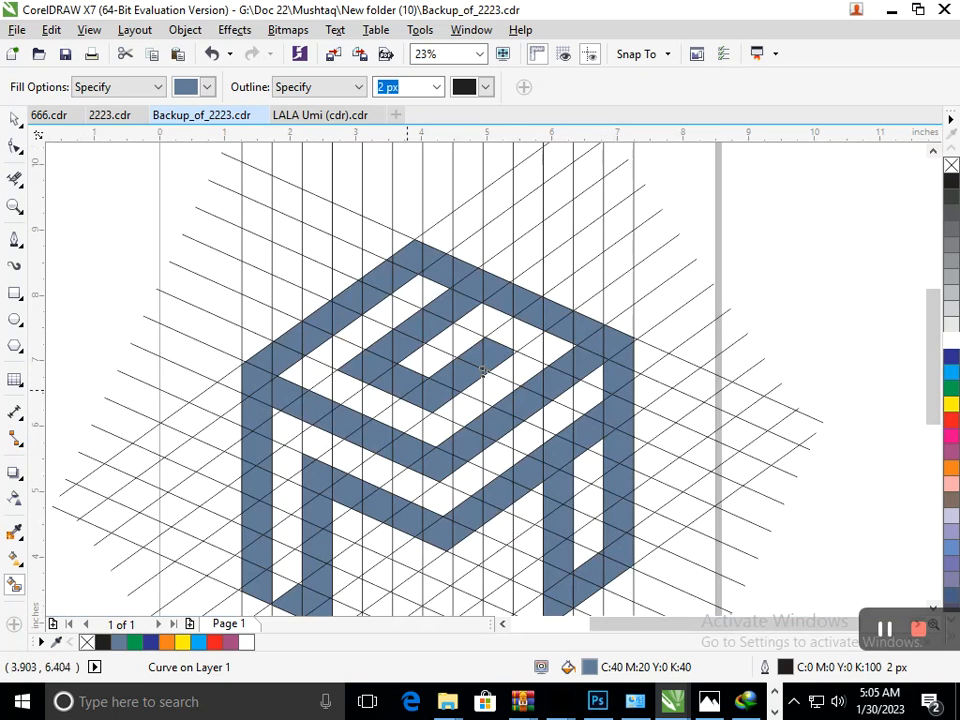
Step: Select all objects on the page and open the Find Wizard for objects, placed clear of the logo
{"action": "key", "text": "F3"}
{"action": "key", "text": "space"}
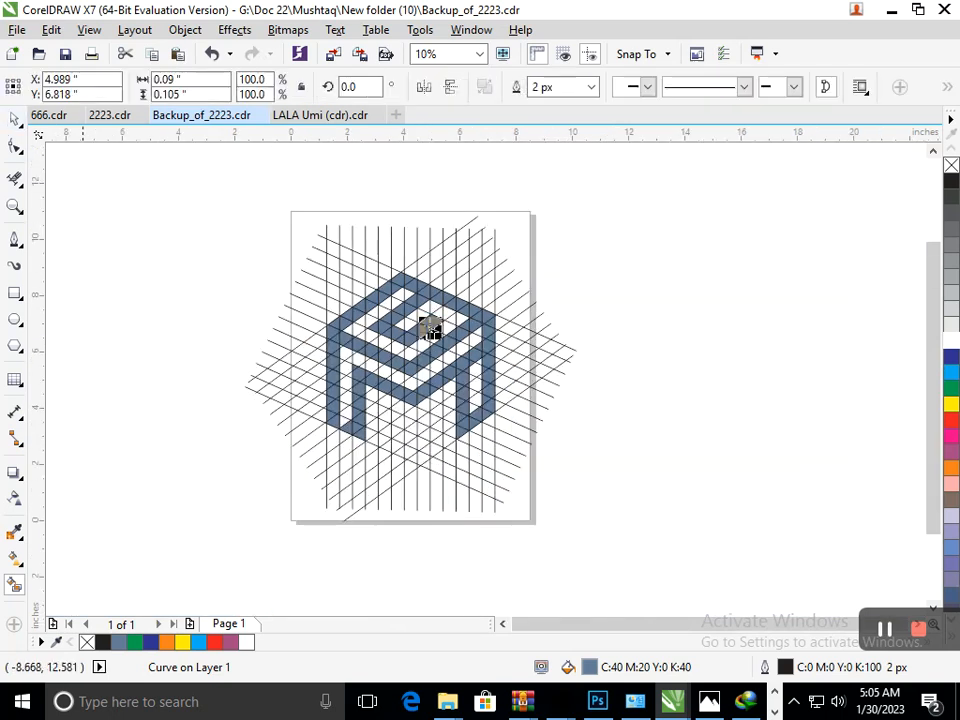
{"action": "key", "text": "Escape"}
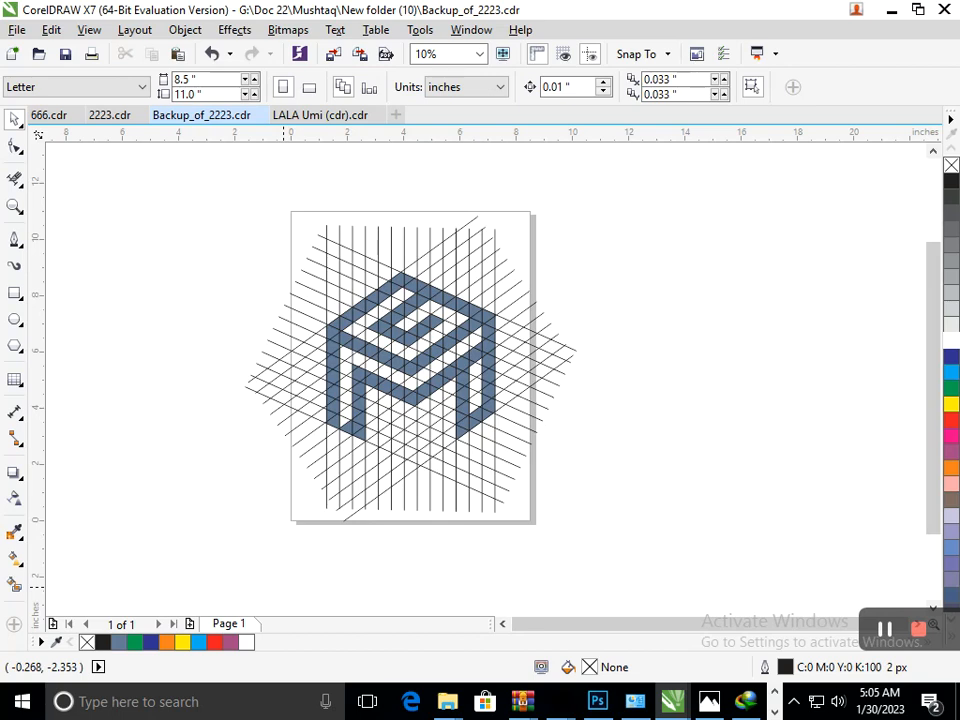
{"action": "key", "text": "ctrl+a"}
{"action": "left_click", "coordinate": [135, 29]}
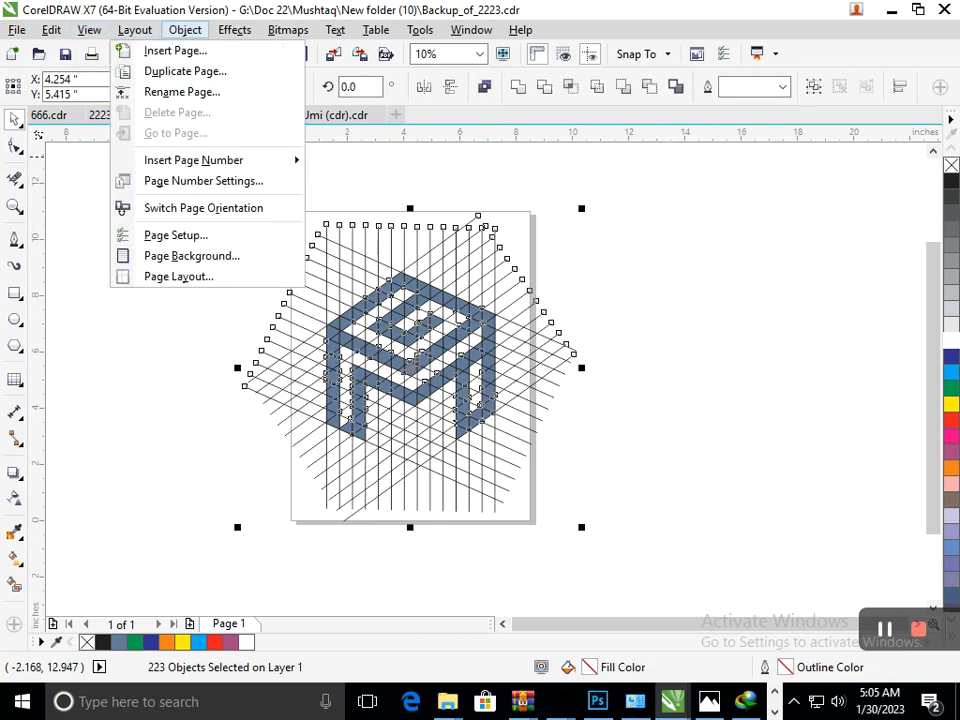
{"action": "mouse_move", "coordinate": [51, 30]}
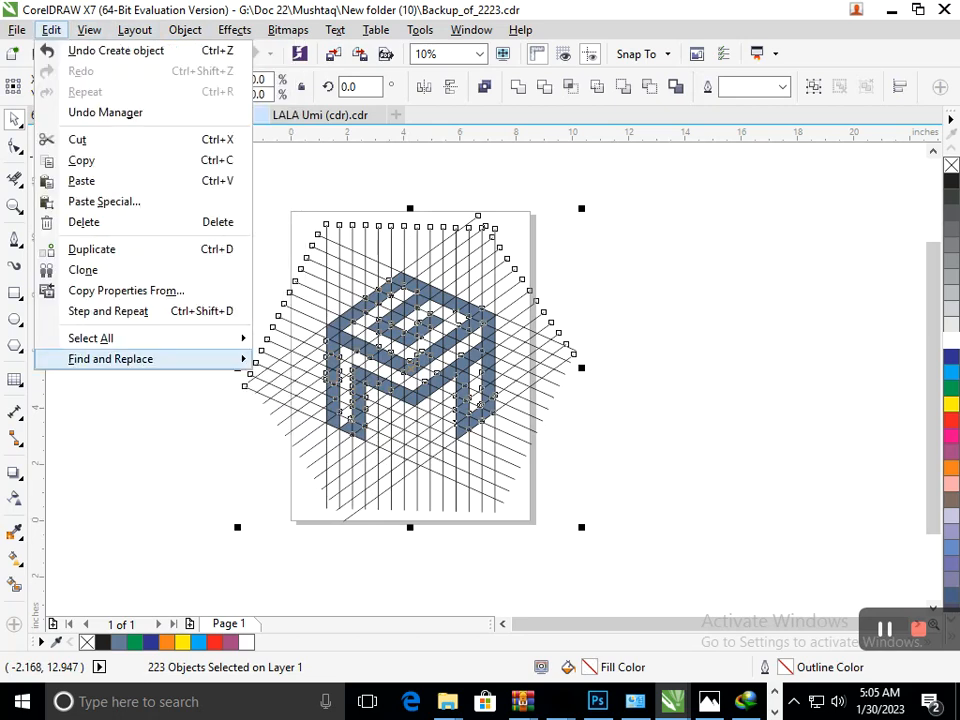
{"action": "mouse_move", "coordinate": [150, 358]}
{"action": "left_click", "coordinate": [317, 358]}
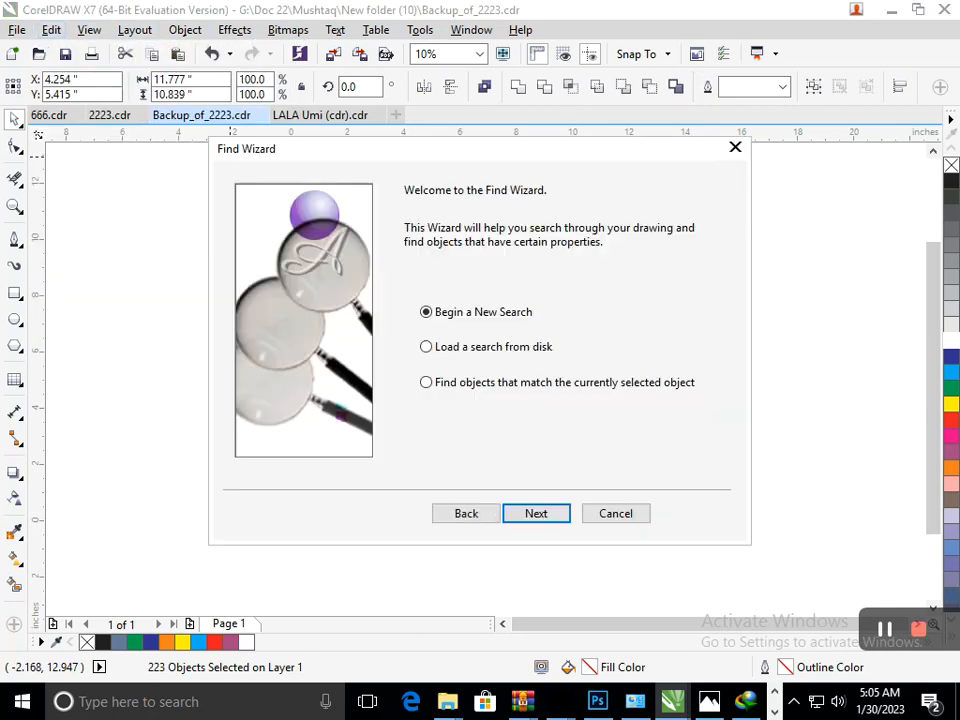
{"action": "left_click_drag", "start_coordinate": [450, 149], "coordinate": [746, 85]}
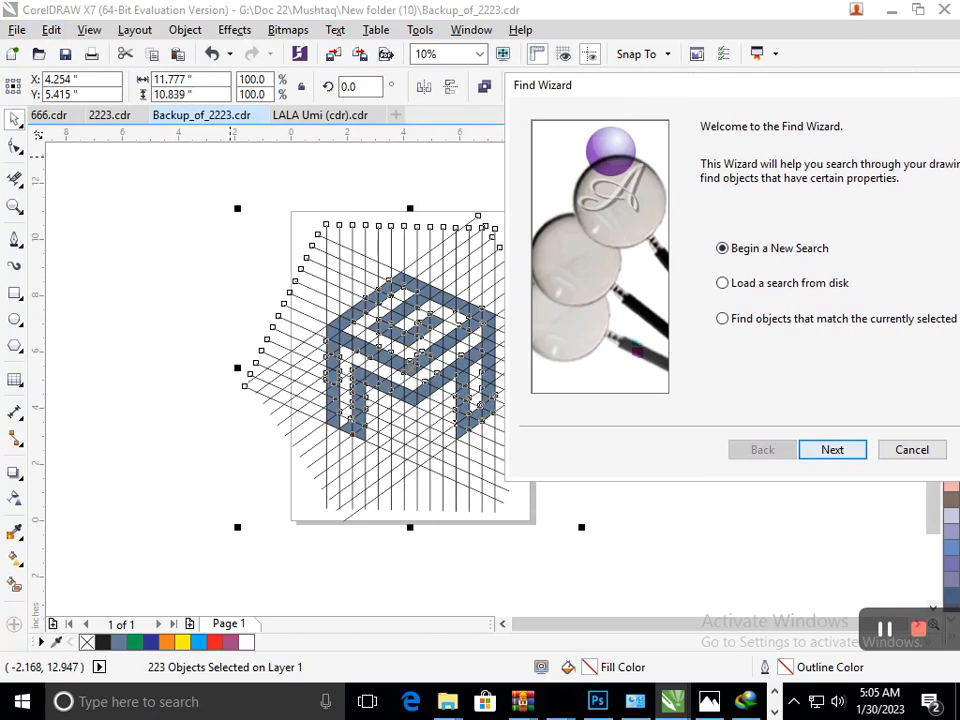
Step: Define a new search for objects with the specific uniform fill colour C40 M20 Y0 K40, sampled from the logo
{"action": "left_click", "coordinate": [832, 450]}
{"action": "left_click", "coordinate": [779, 163]}
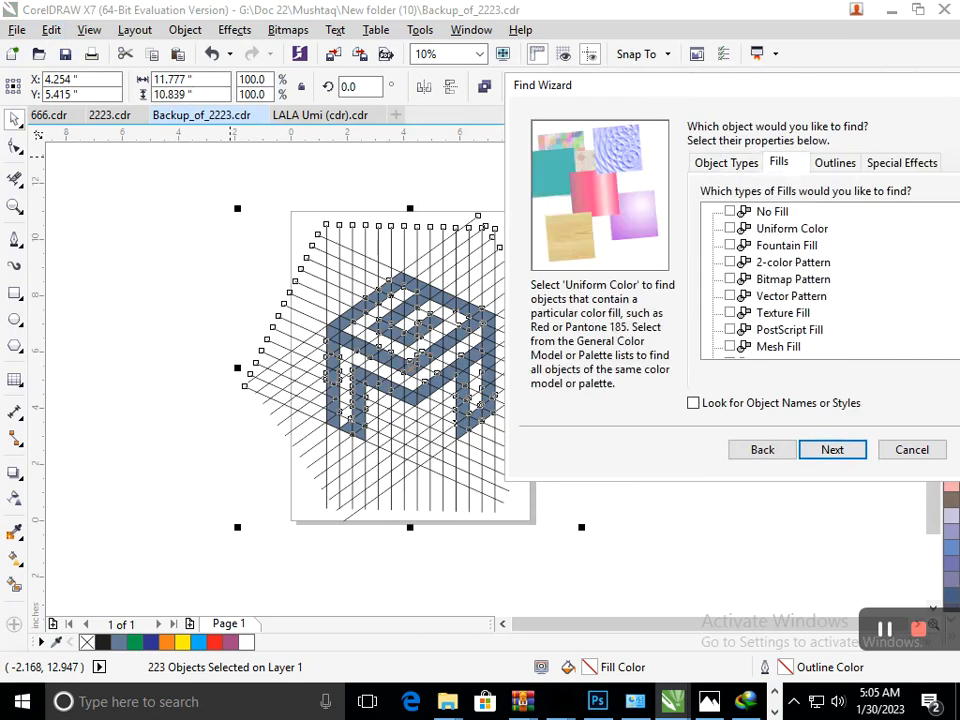
{"action": "left_click", "coordinate": [832, 450]}
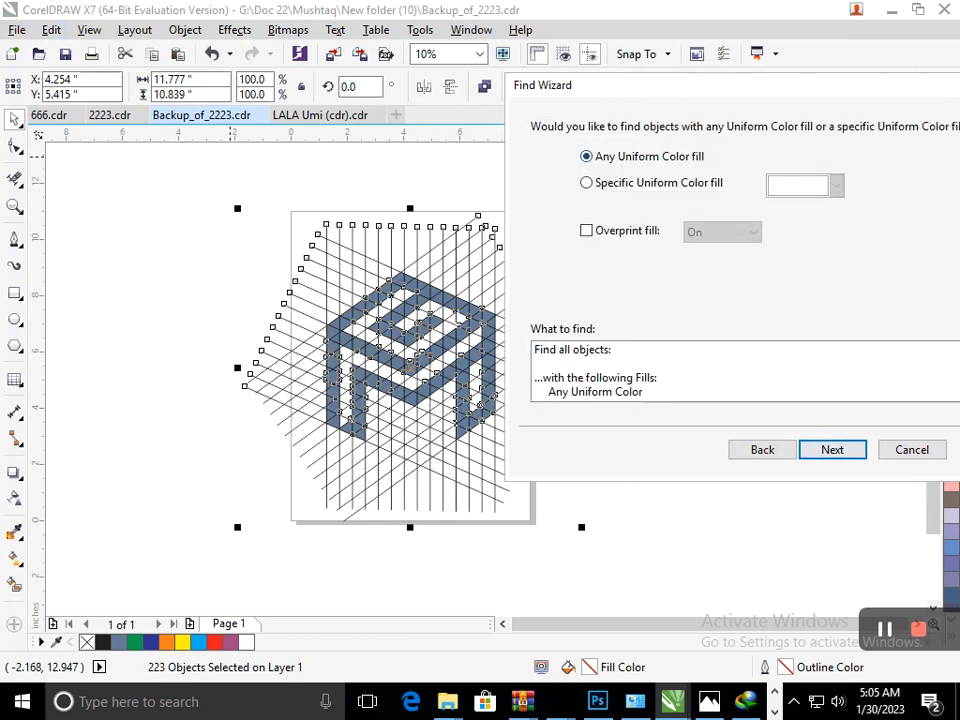
{"action": "left_click", "coordinate": [586, 183]}
{"action": "left_click", "coordinate": [836, 185]}
{"action": "left_click", "coordinate": [774, 328]}
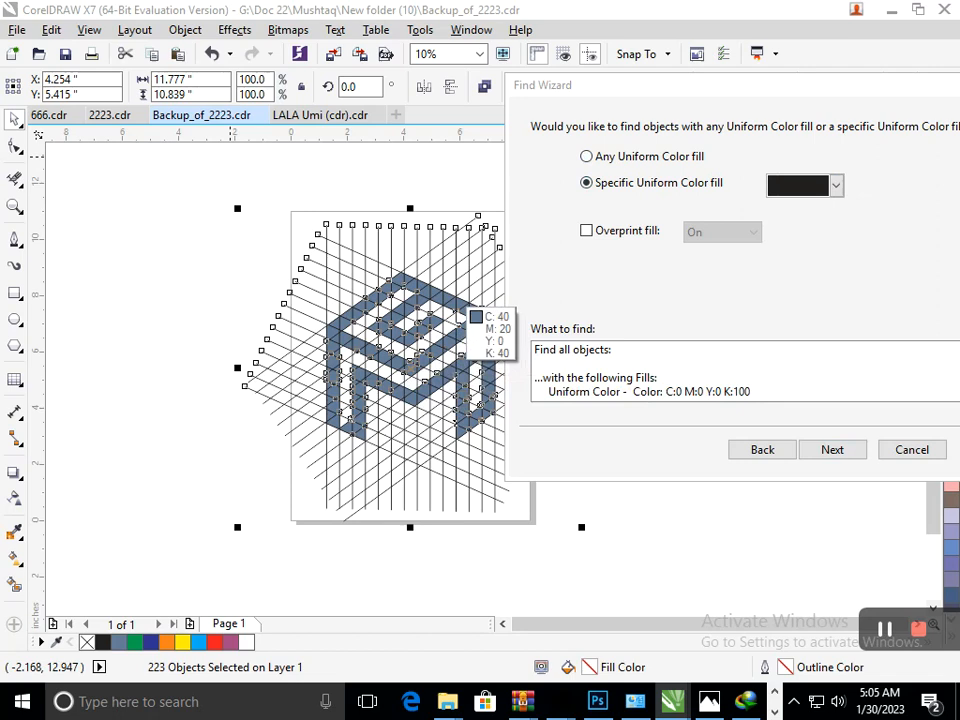
{"action": "left_click", "coordinate": [463, 308]}
{"action": "left_click", "coordinate": [833, 449]}
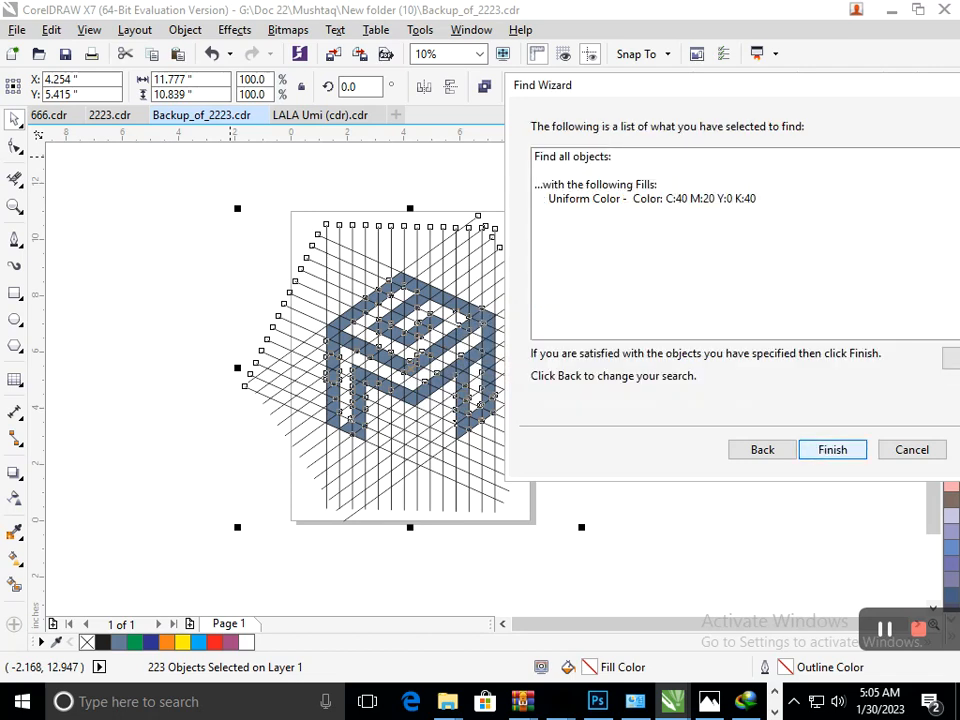
Step: Select all objects matching the fill search and move them off the page, to the right of the line grid
{"action": "left_click", "coordinate": [829, 450]}
{"action": "left_click", "coordinate": [516, 352]}
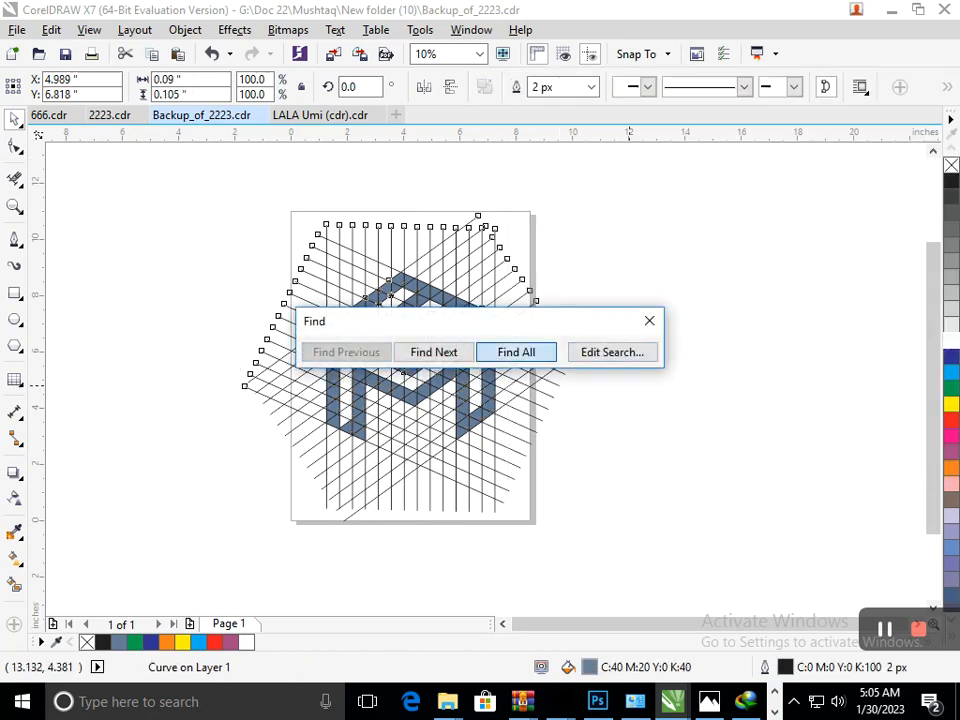
{"action": "left_click_drag", "start_coordinate": [463, 364], "coordinate": [771, 368]}
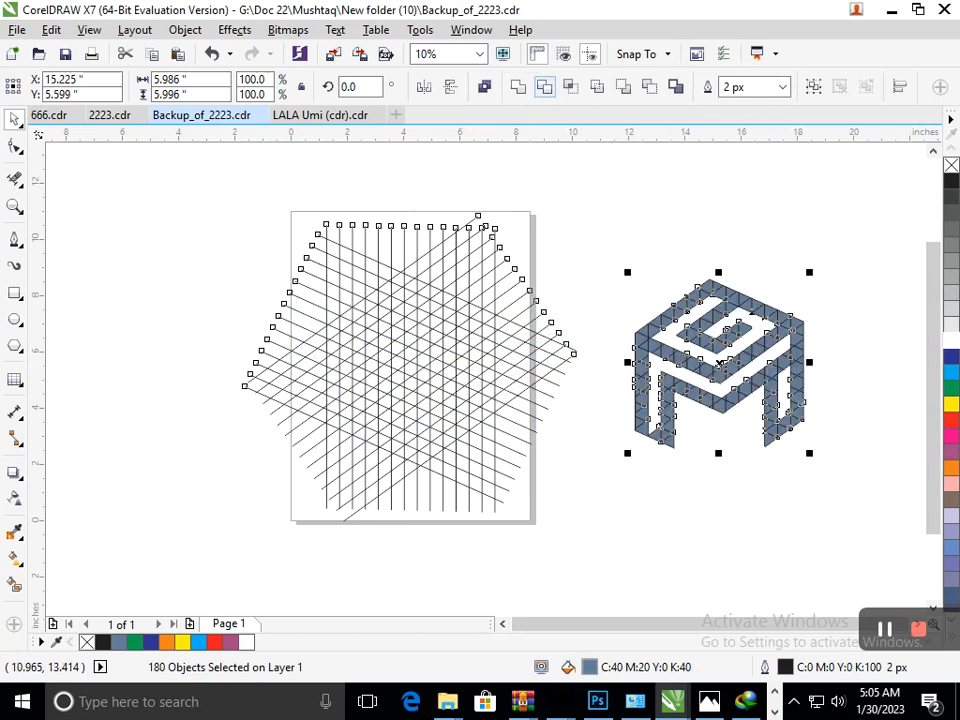
Step: Try to weld the selected logo pieces into a single shape, and undo the weld
{"action": "left_click", "coordinate": [518, 87]}
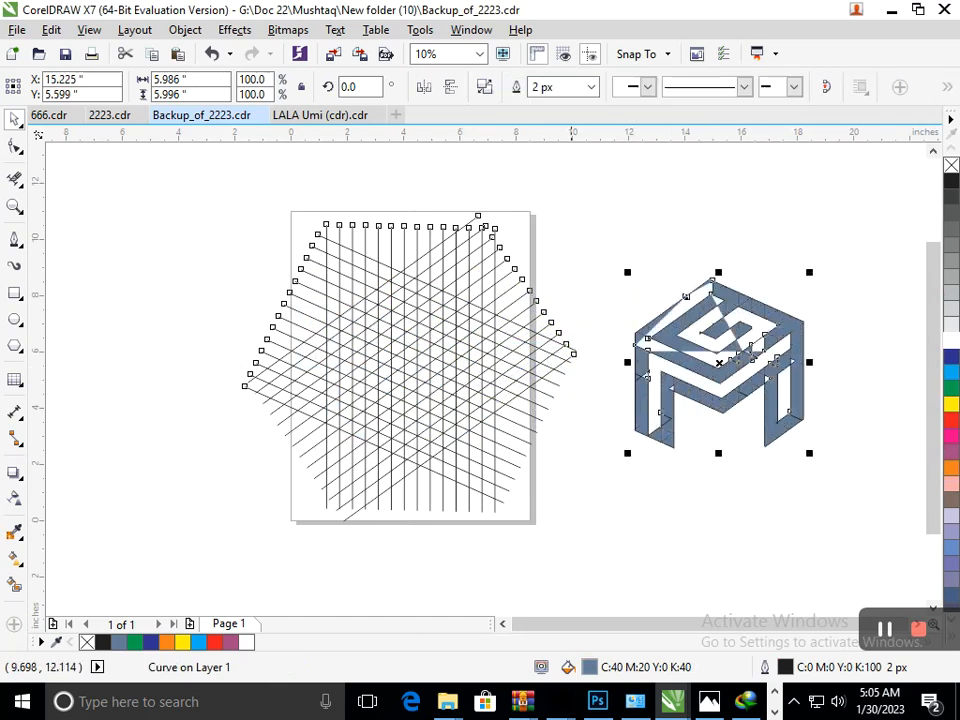
{"action": "left_click", "coordinate": [613, 259]}
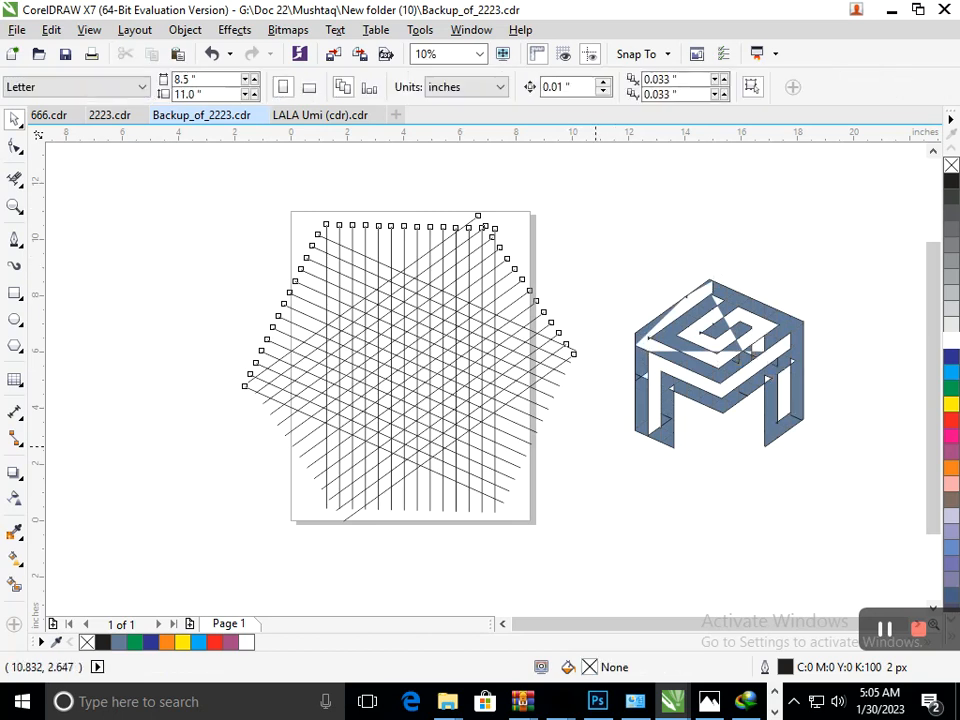
{"action": "key", "text": "ctrl+z"}
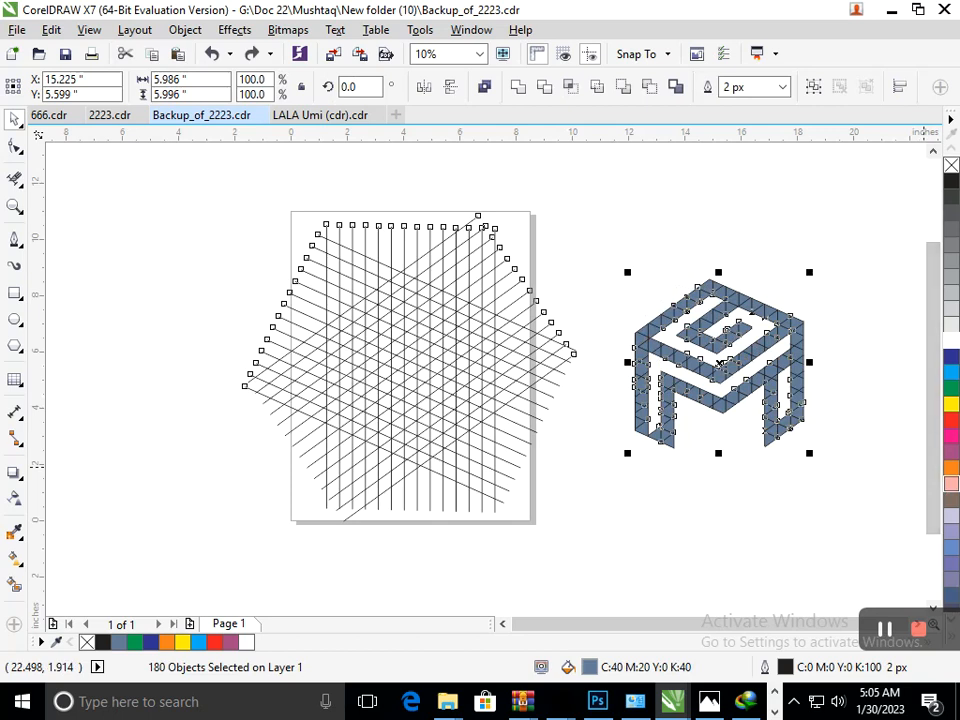
Step: Try a light pink outline on the logo pieces, followed by a light blue C60 M40 Y0 K0 outline
{"action": "right_click", "coordinate": [951, 484]}
{"action": "left_click", "coordinate": [793, 496]}
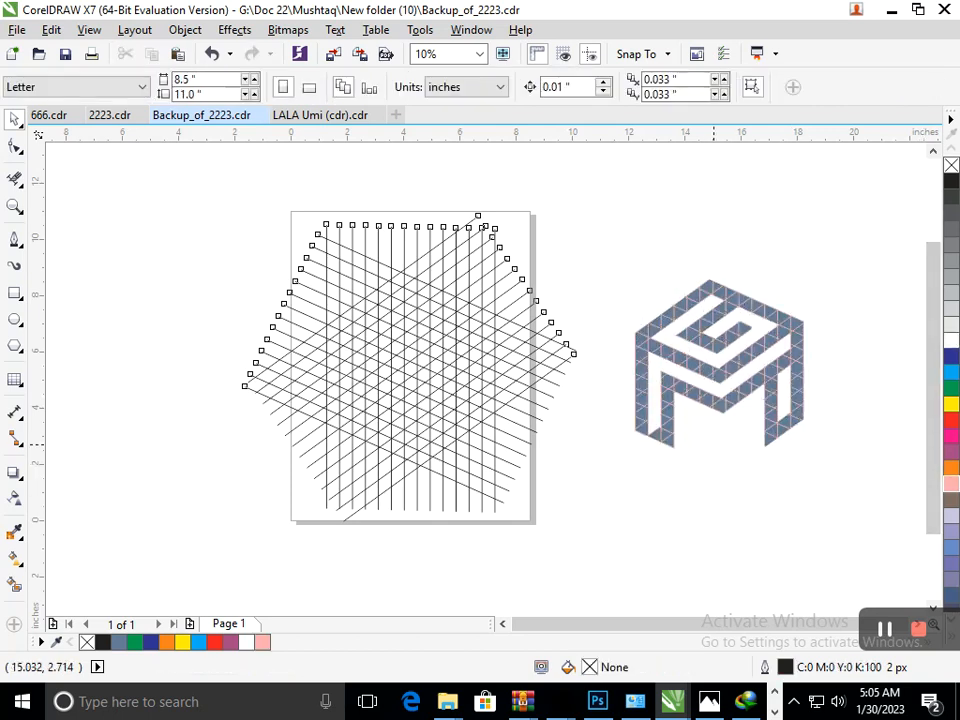
{"action": "left_click_drag", "start_coordinate": [605, 260], "coordinate": [835, 482]}
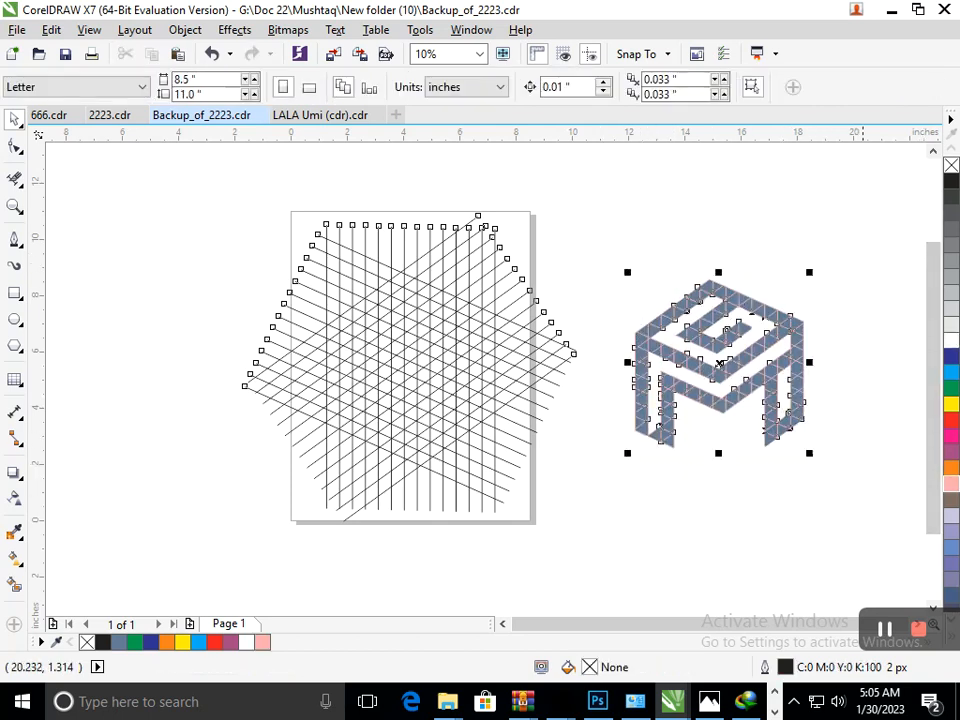
{"action": "right_click", "coordinate": [951, 547]}
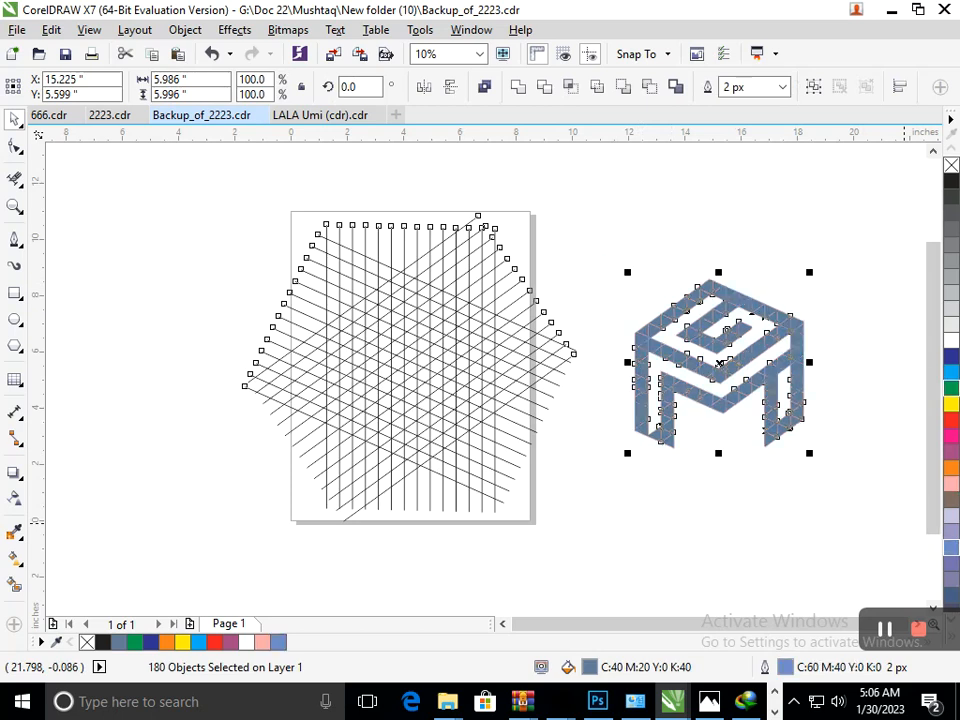
Step: Give all logo pieces a dark blue C100 M100 Y0 K0 fill and outline
{"action": "right_click", "coordinate": [951, 356]}
{"action": "left_click", "coordinate": [740, 500]}
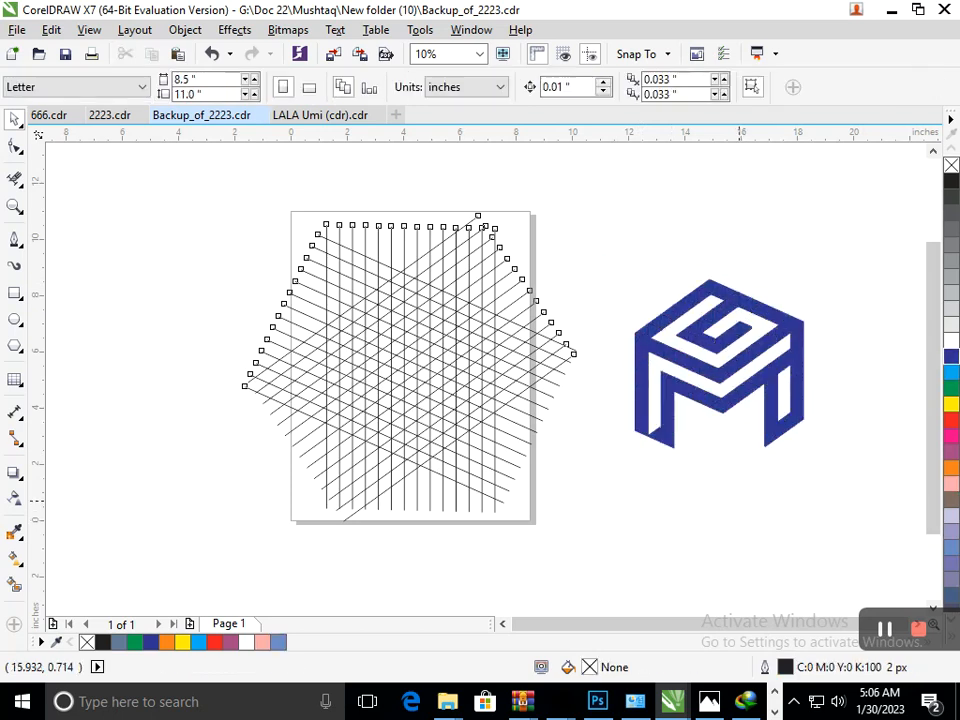
Step: Delete the leftover line grid and move the whole logo onto the page
{"action": "left_click_drag", "start_coordinate": [201, 189], "coordinate": [615, 553]}
{"action": "key", "text": "Delete"}
{"action": "left_click_drag", "start_coordinate": [567, 237], "coordinate": [878, 510]}
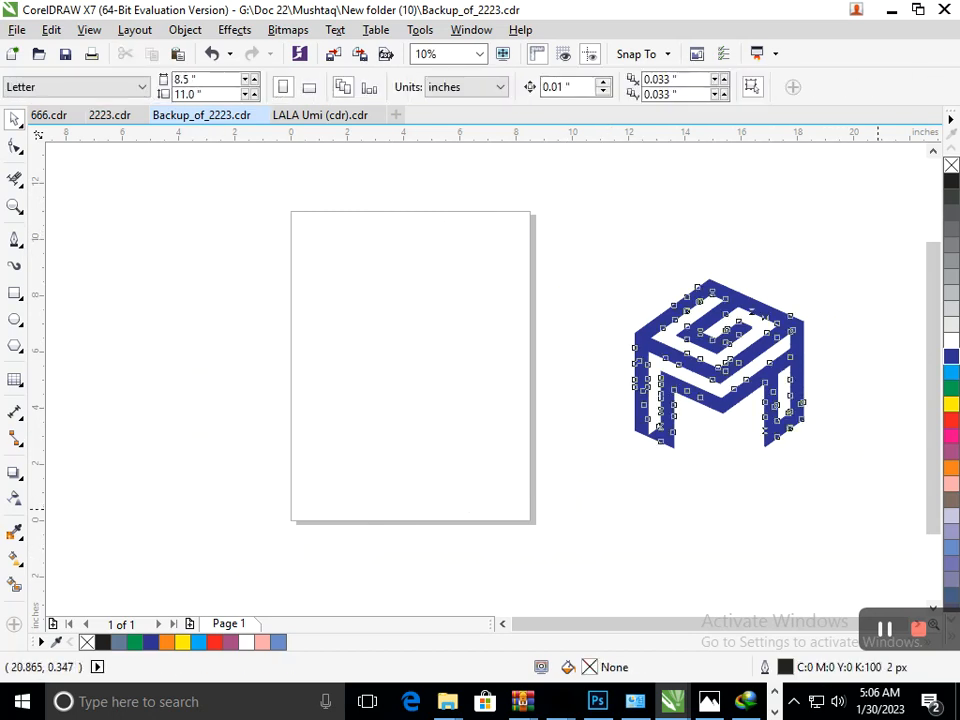
{"action": "left_click_drag", "start_coordinate": [719, 411], "coordinate": [418, 409]}
{"action": "left_click", "coordinate": [271, 392]}
Step: Reshape the triangular piece at the foot of the logo's left leg so its upper edge runs parallel to the slanted base
{"action": "scroll", "coordinate": [409, 468], "scroll_direction": "up", "scroll_amount": 5}
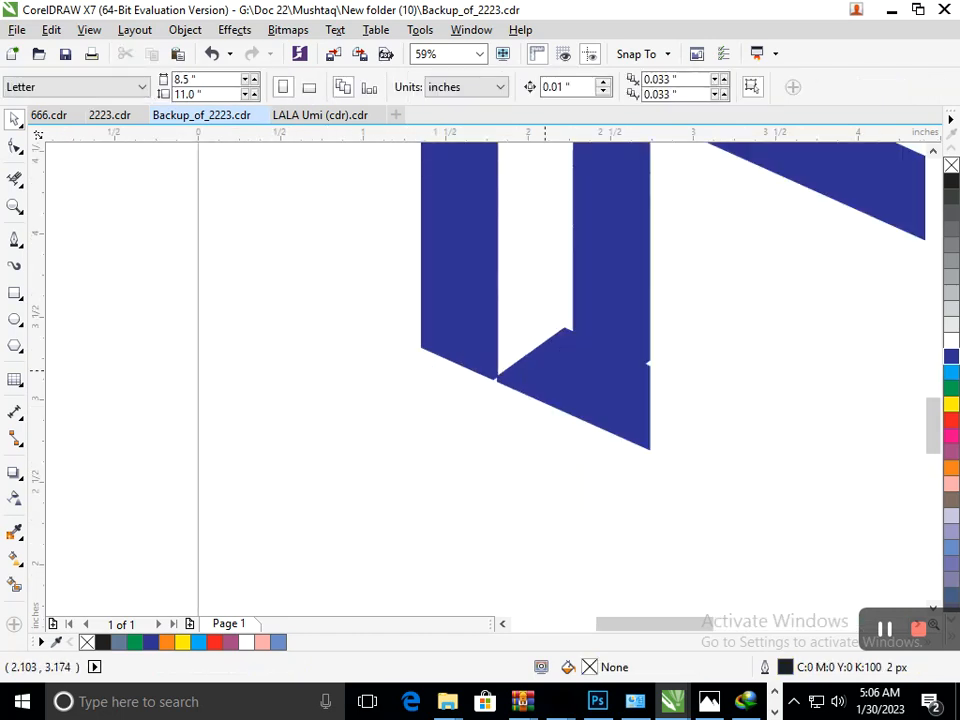
{"action": "left_click_drag", "start_coordinate": [545, 371], "coordinate": [480, 349]}
{"action": "left_click_drag", "start_coordinate": [498, 306], "coordinate": [565, 328]}
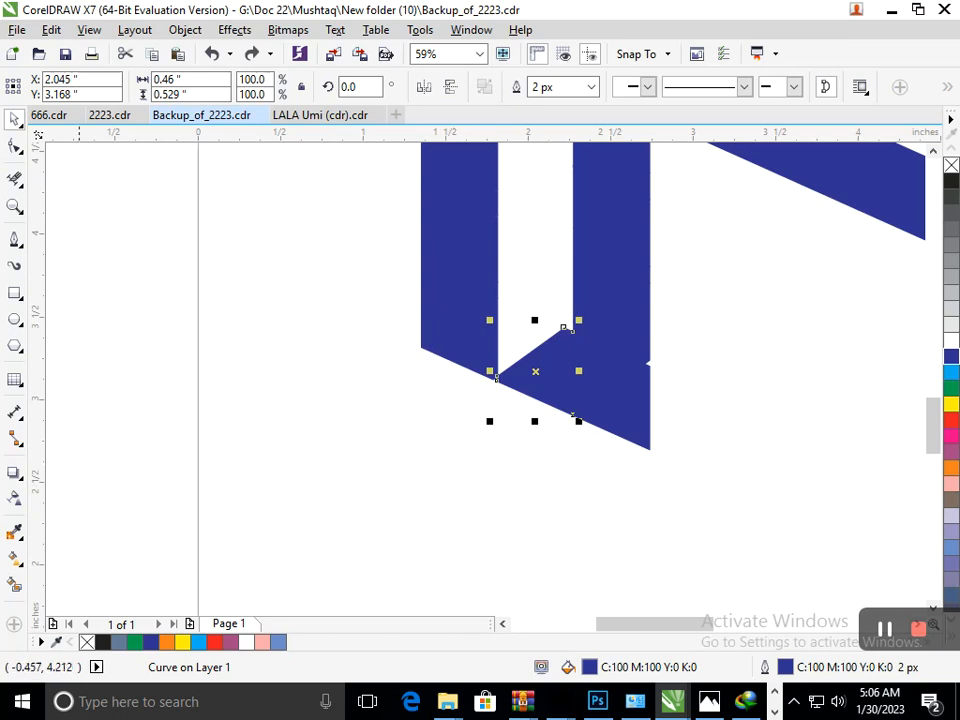
{"action": "key", "text": "F10"}
{"action": "left_click_drag", "start_coordinate": [563, 330], "coordinate": [497, 309]}
{"action": "scroll", "coordinate": [497, 309], "scroll_direction": "down", "scroll_amount": 4}
{"action": "left_click", "coordinate": [14, 119]}
{"action": "left_click", "coordinate": [133, 291]}
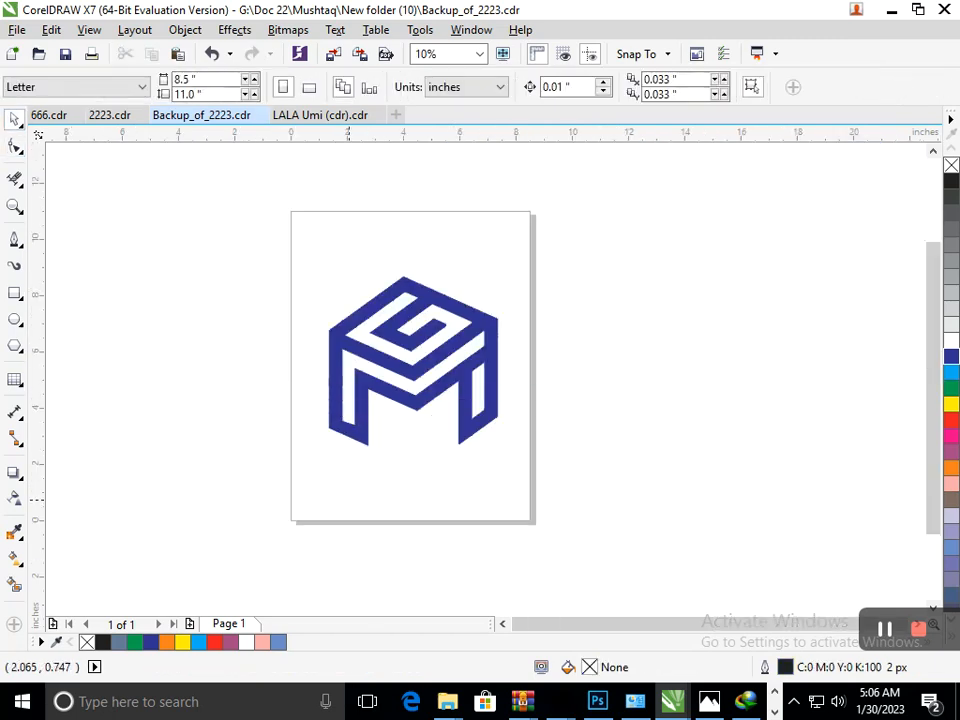